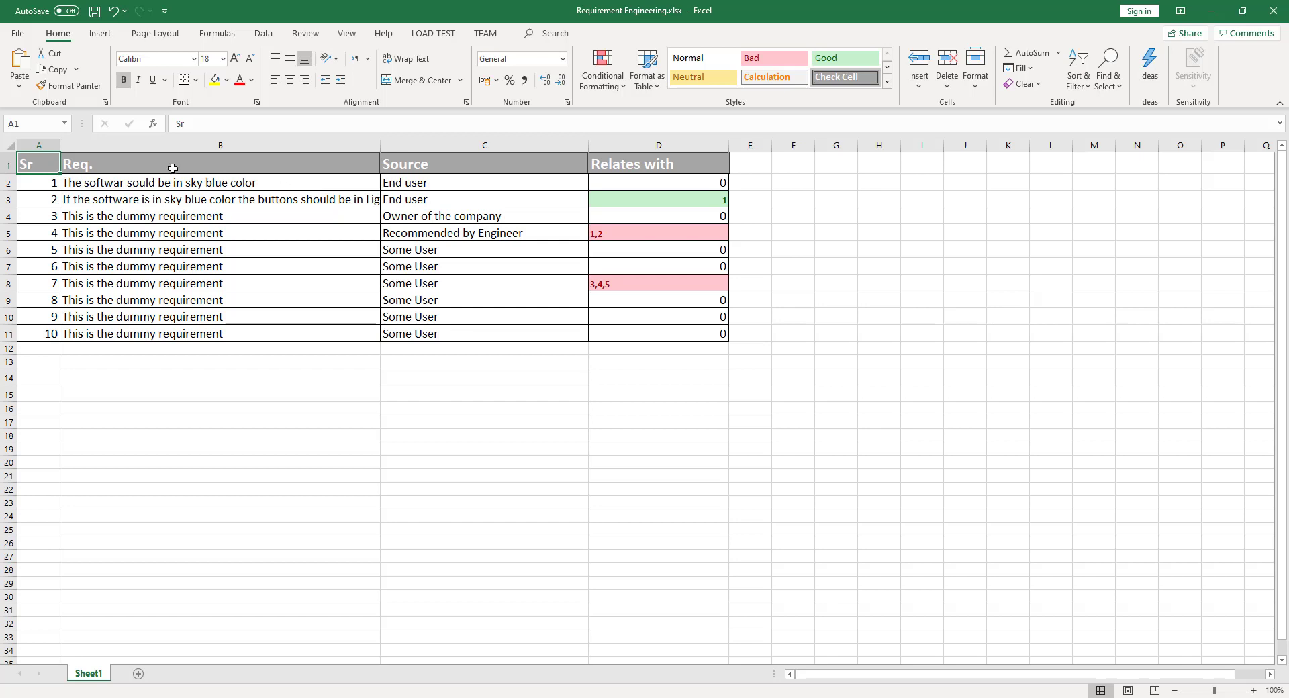
# Step: Enter 1 in the Relates with column for requirement 1
pyautogui.click(400, 168)
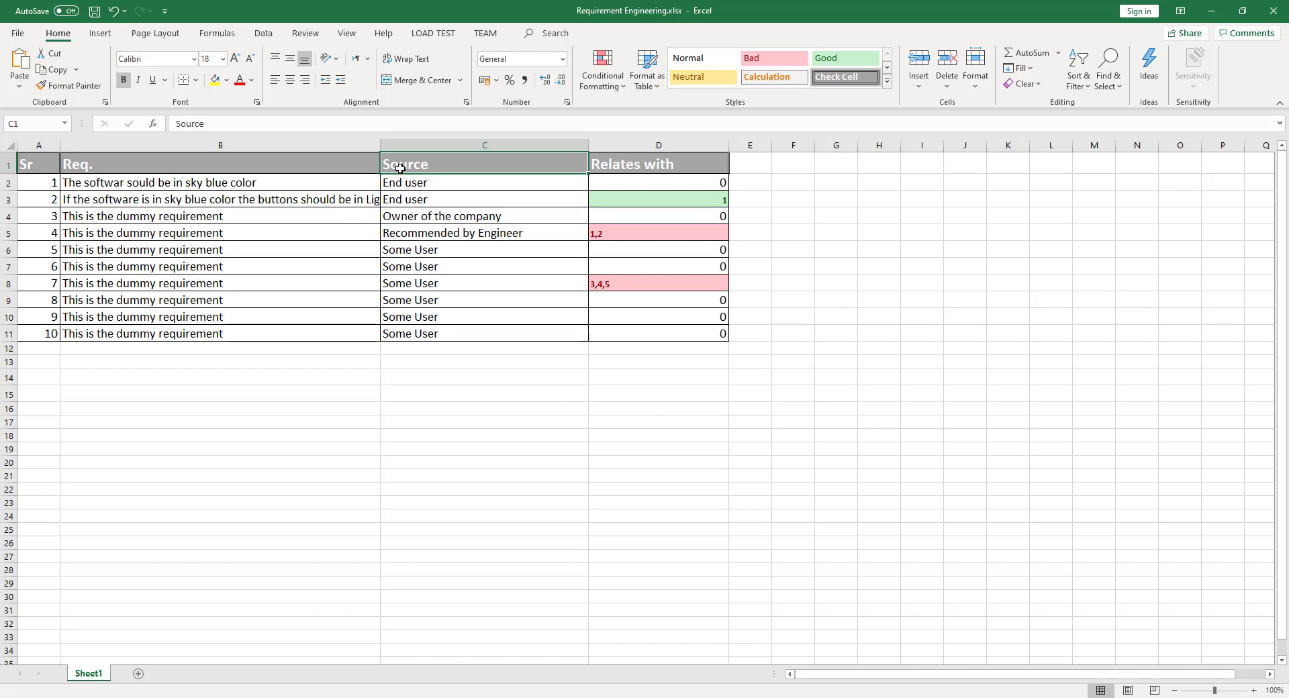
pyautogui.click(419, 181)
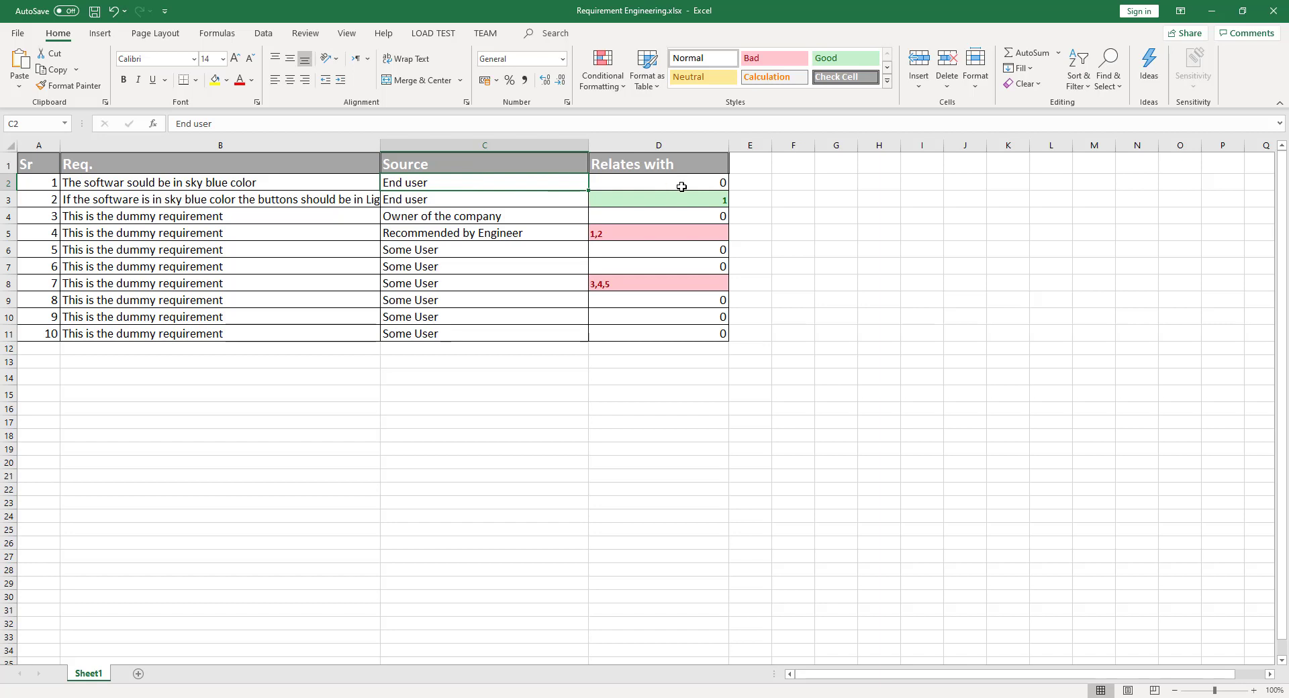
pyautogui.click(718, 182)
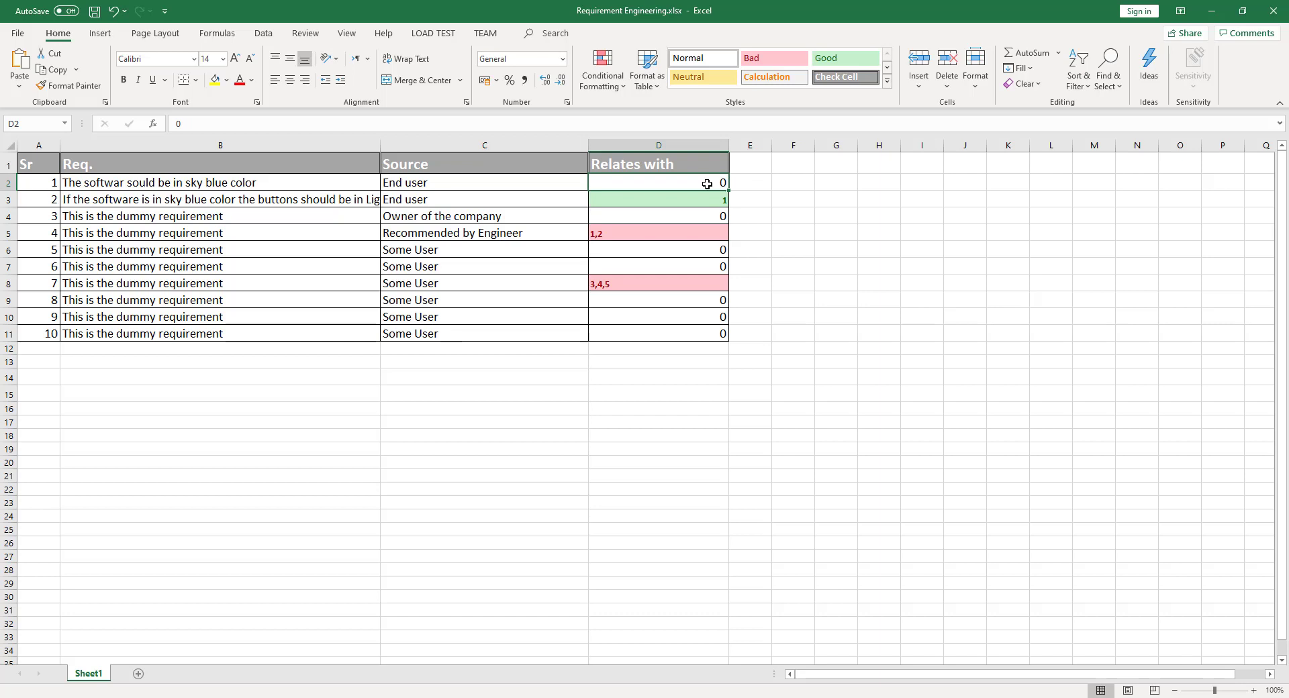
pyautogui.write('1')
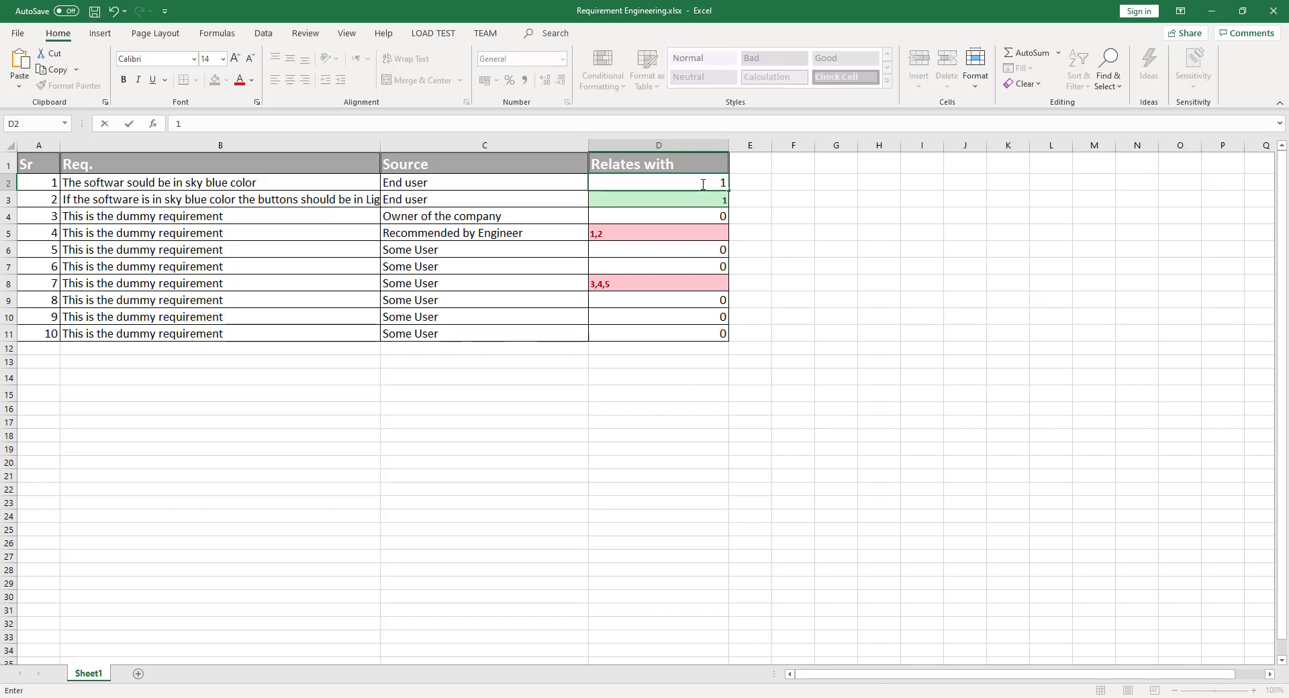
pyautogui.click(700, 231)
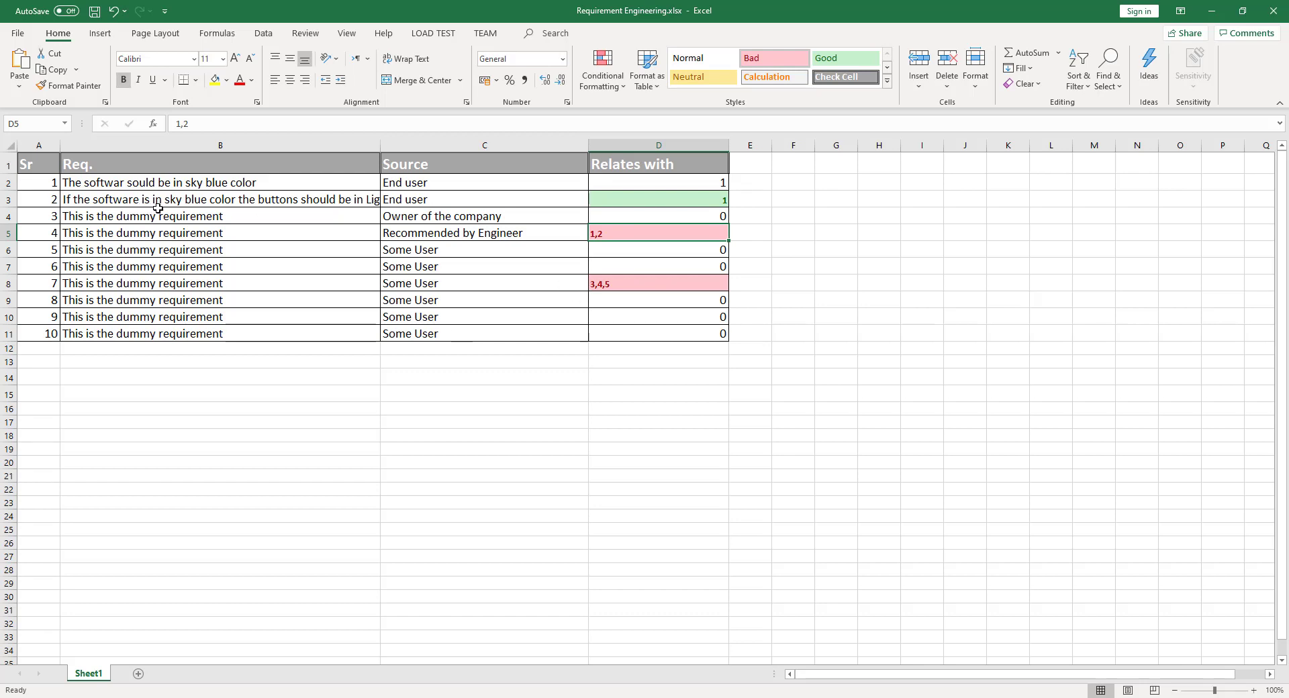
# Step: Widen the Req. column until the full text of requirement 2 fits inside it
pyautogui.click(66, 201)
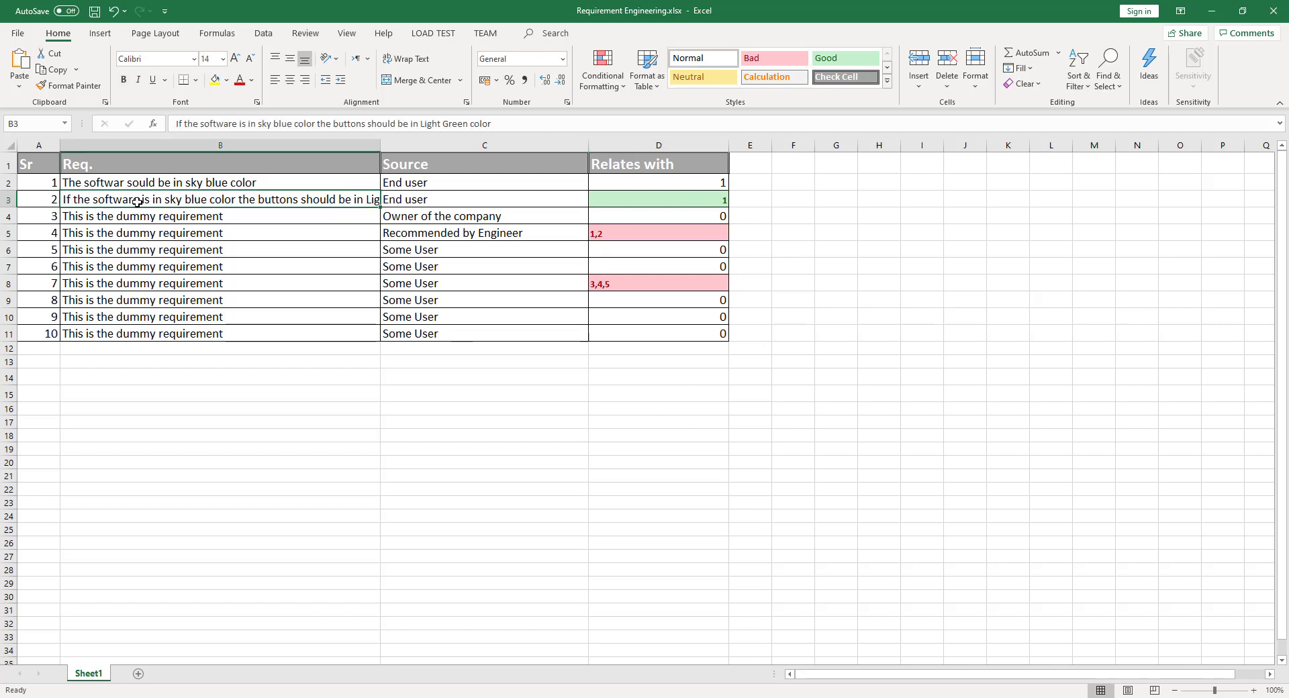
pyautogui.moveTo(379, 152); pyautogui.dragTo(488, 146)
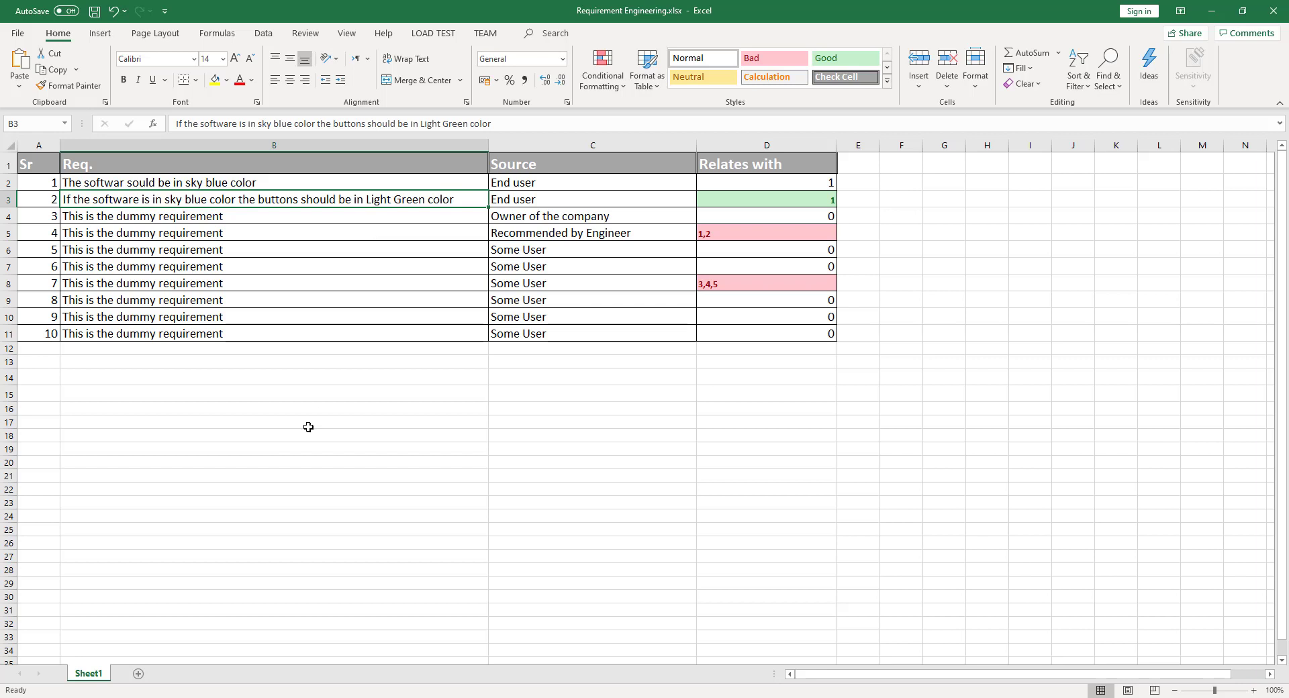
# Step: Set the Relates with value of requirement 1 to 2
pyautogui.press('Right')
pyautogui.press('Right')
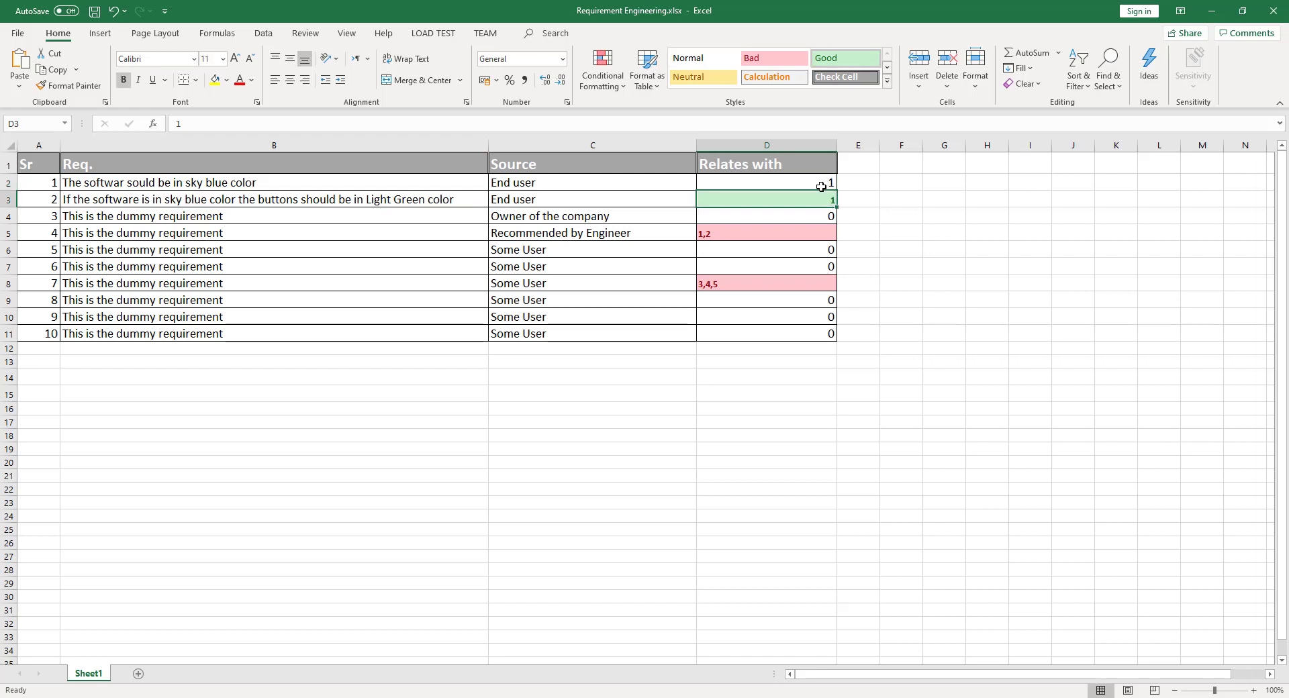
pyautogui.click(821, 184)
pyautogui.click(814, 219)
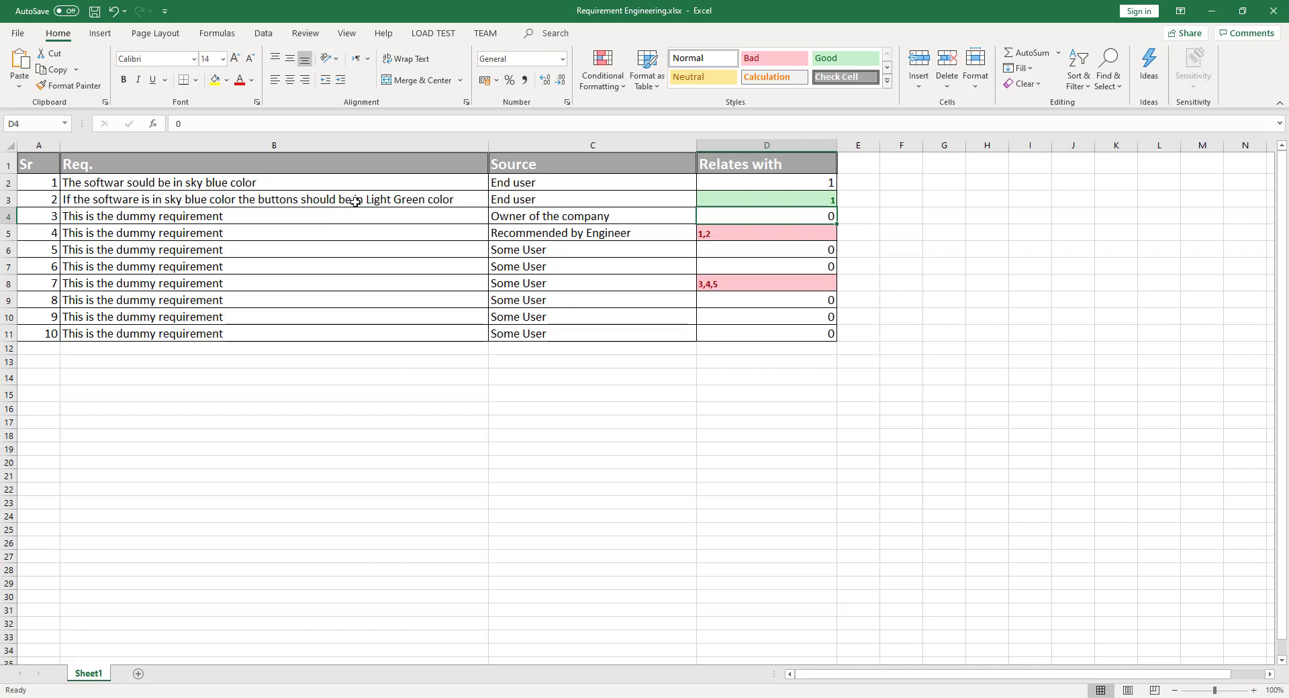
pyautogui.click(818, 199)
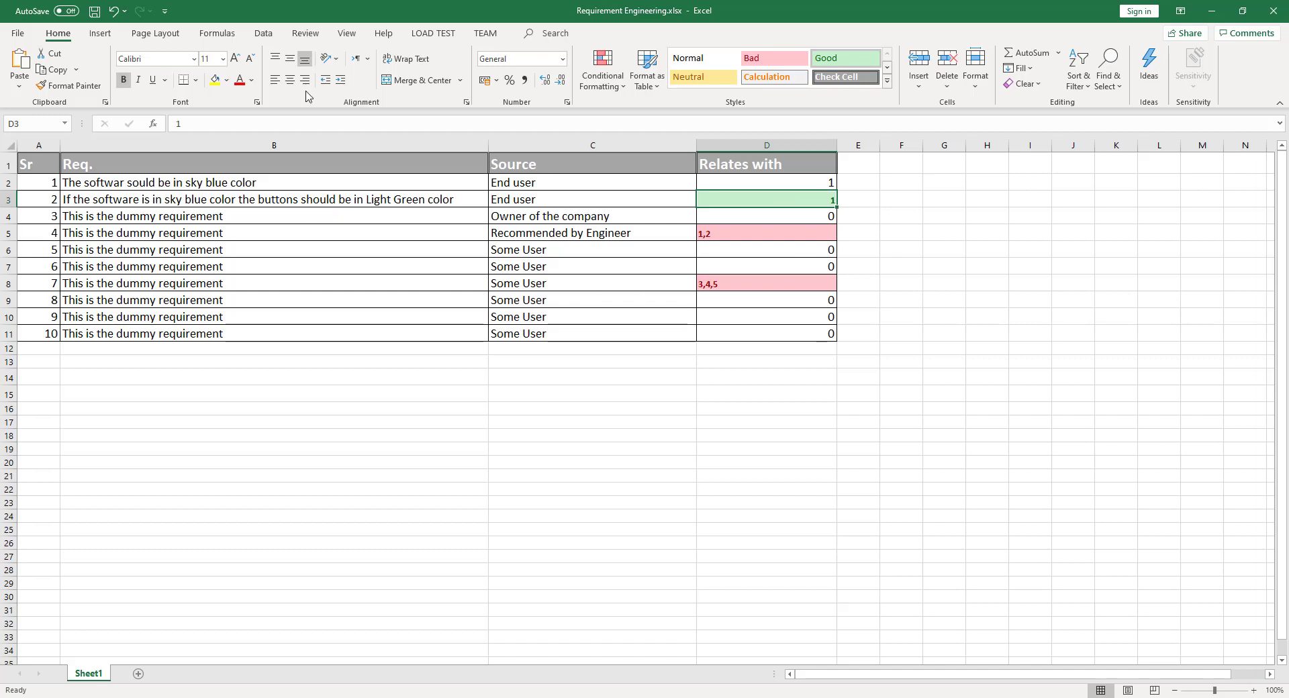
pyautogui.click(822, 185)
pyautogui.write('2')
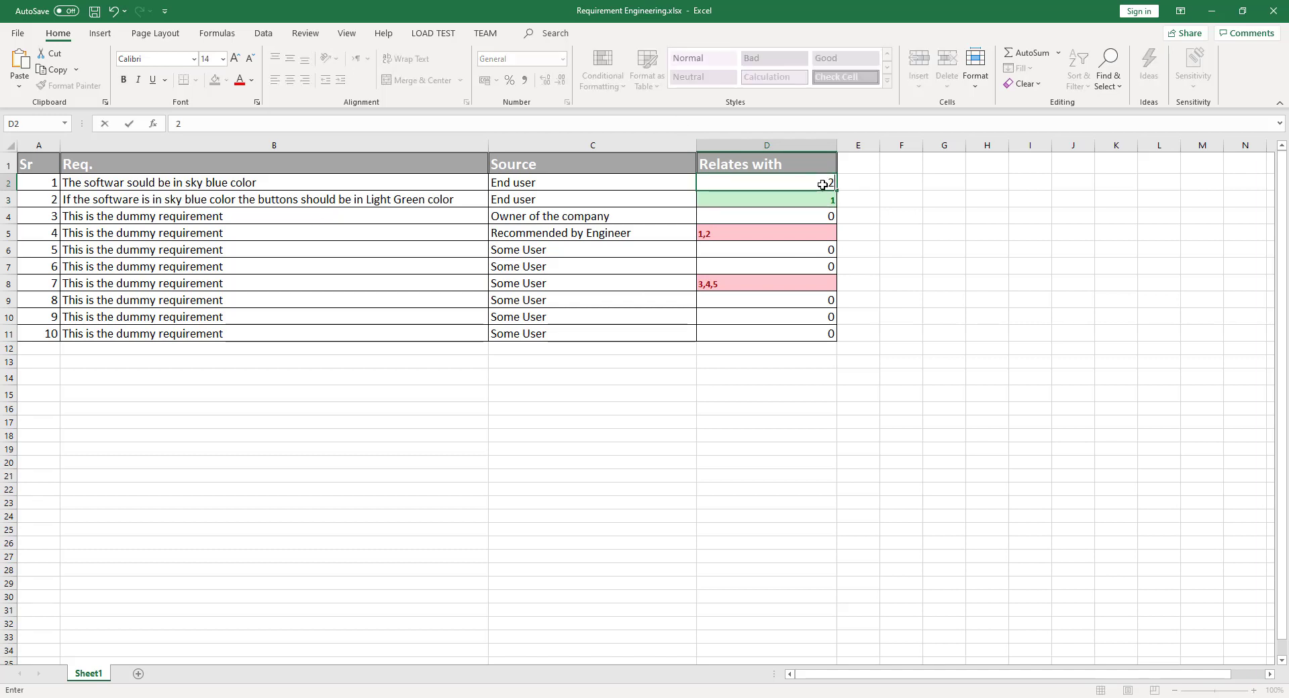
pyautogui.click(827, 213)
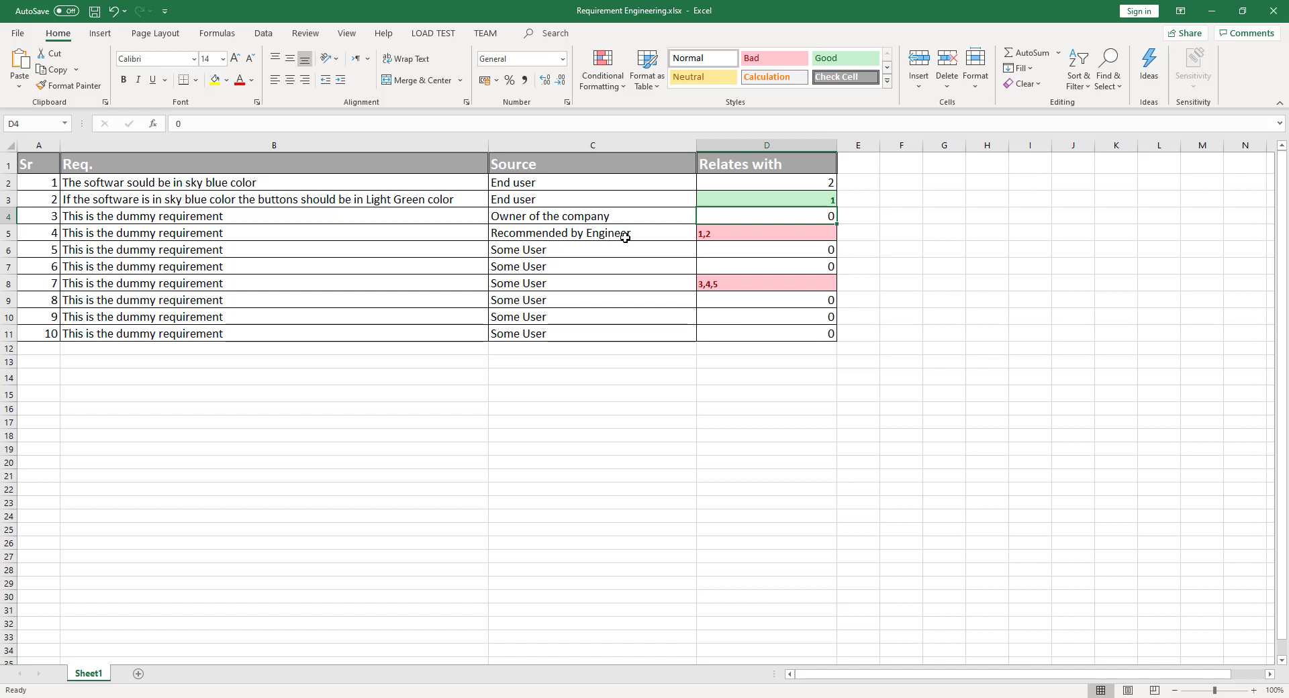
# Step: Examine the sources and related requirement numbers of requirements 4 and 7, along with the entries they refer to
pyautogui.click(620, 237)
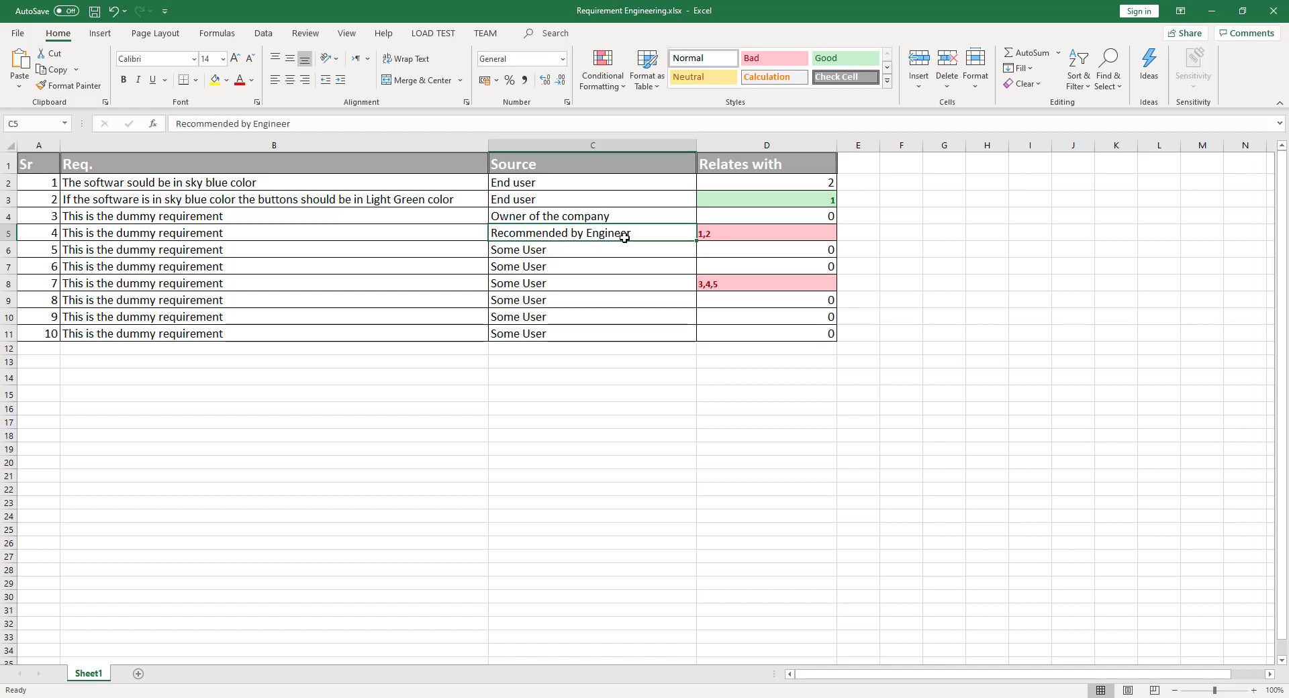
pyautogui.click(716, 233)
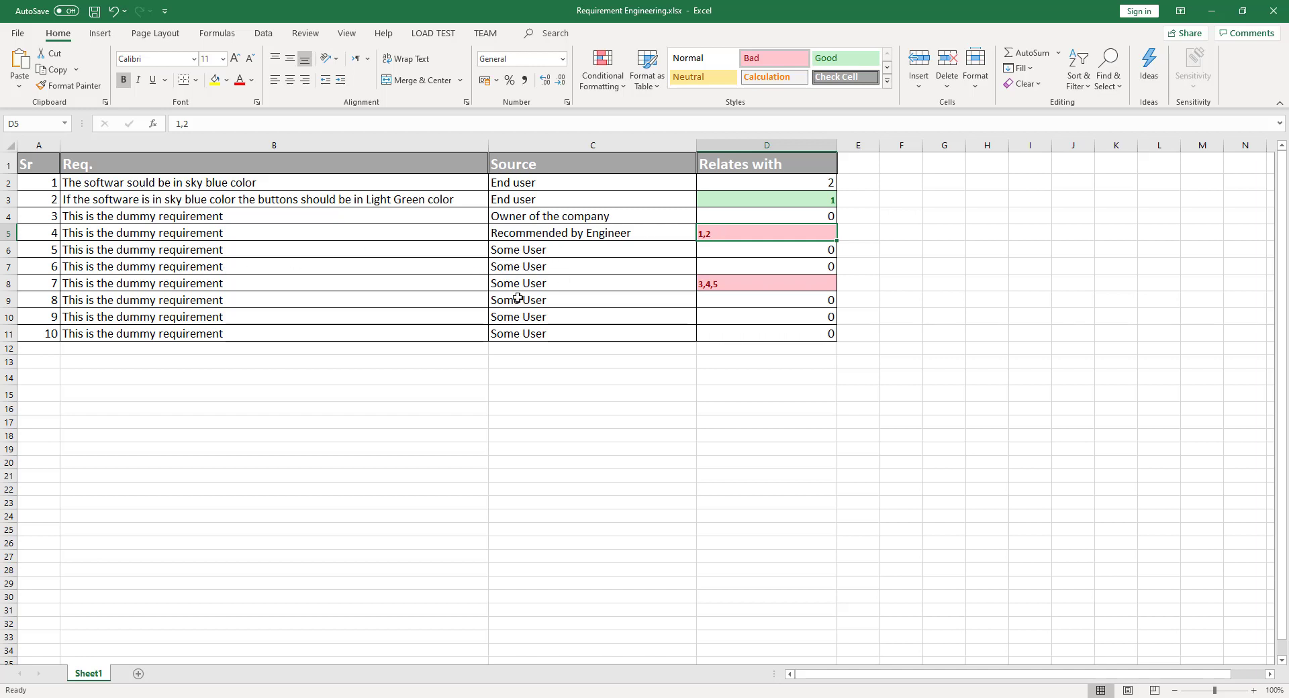
pyautogui.click(542, 288)
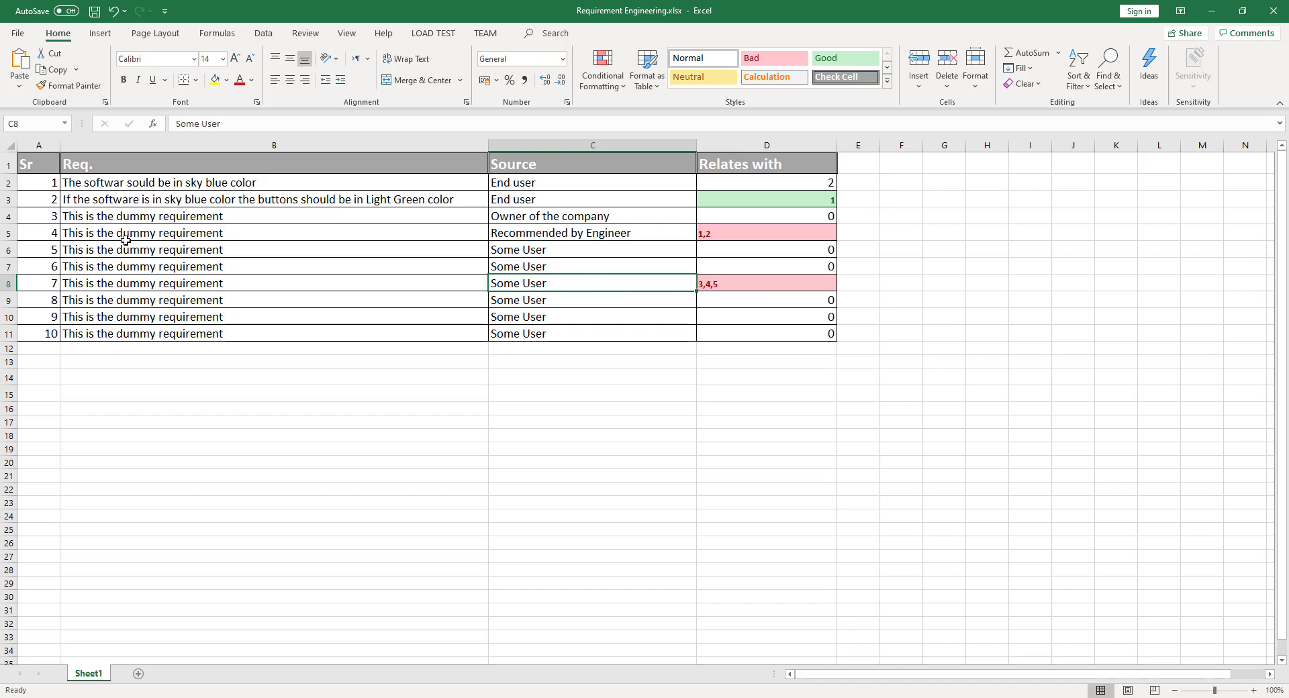
pyautogui.click(55, 216)
pyautogui.click(54, 235)
pyautogui.click(55, 251)
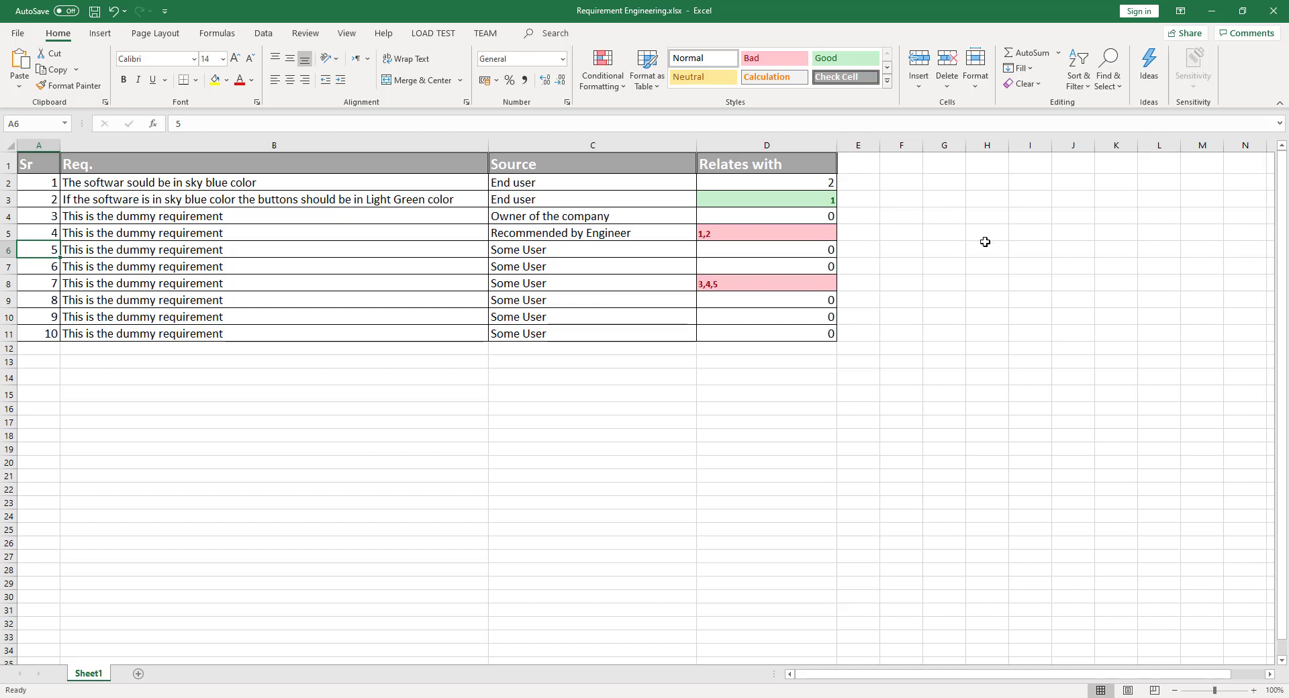
pyautogui.click(779, 201)
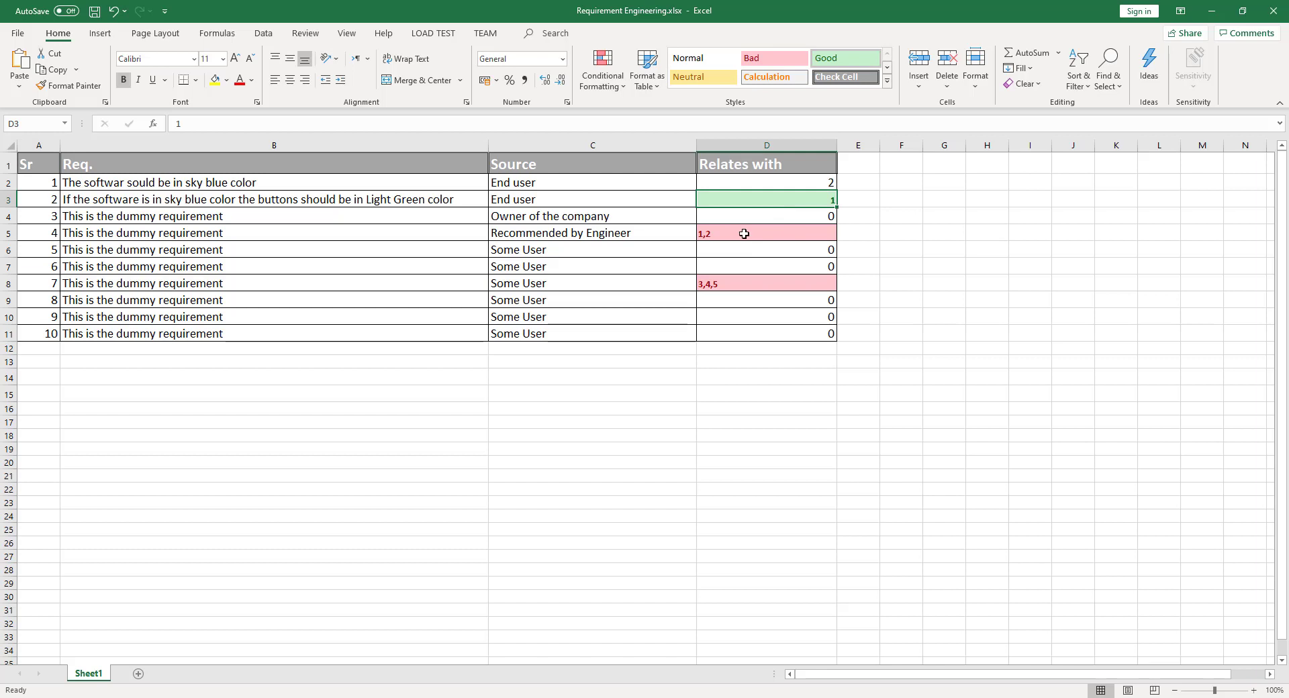
pyautogui.click(743, 237)
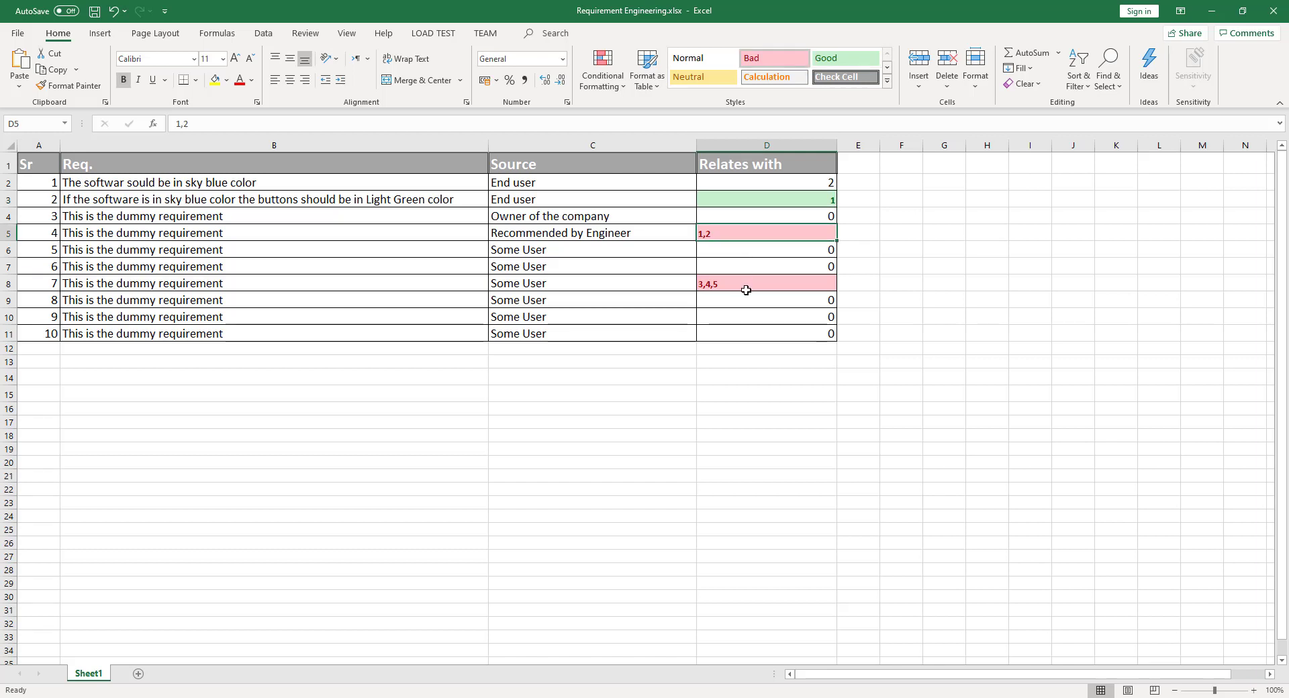
pyautogui.click(749, 284)
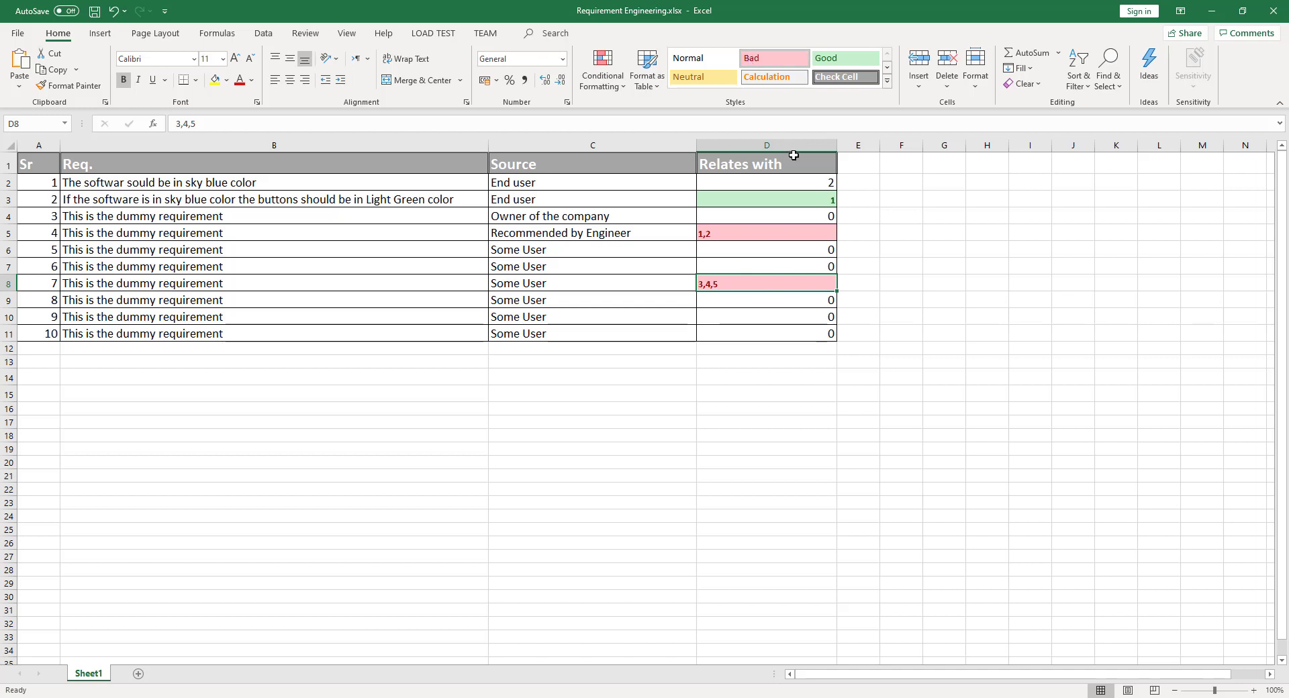
# Step: Apply the Good cell style to the Relates with cell of requirement 1, matching requirement 2
pyautogui.click(810, 202)
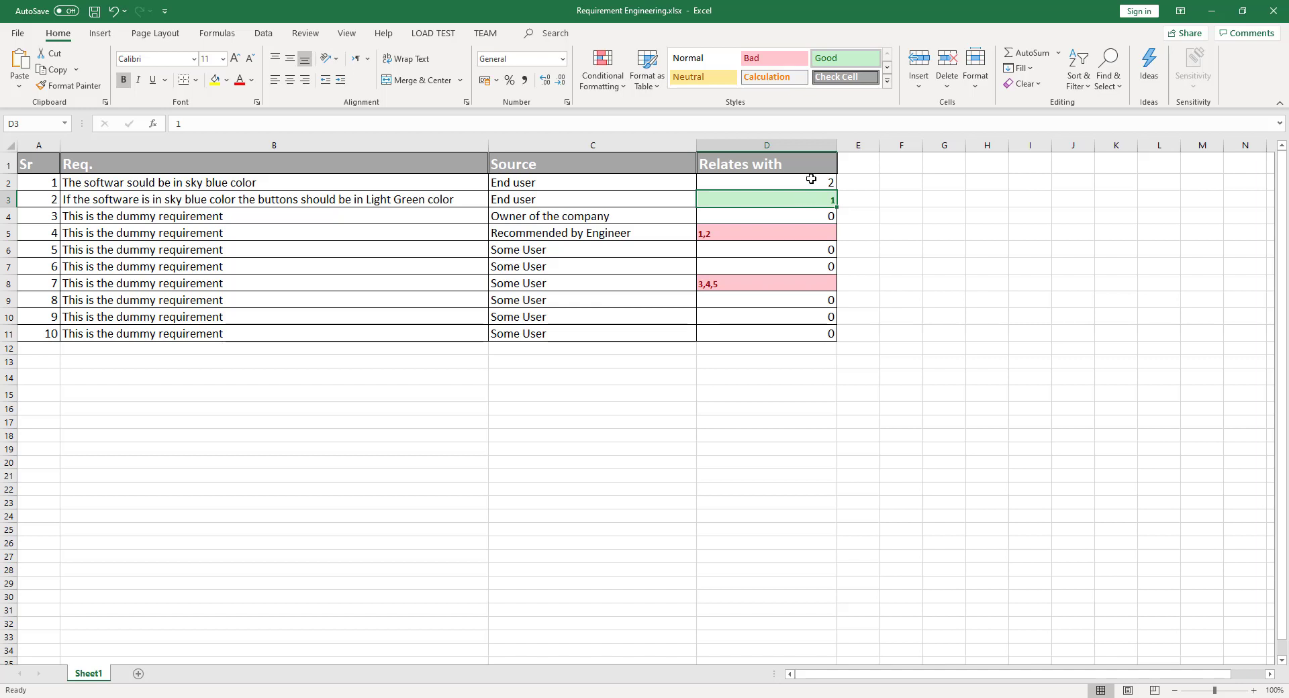
pyautogui.click(810, 180)
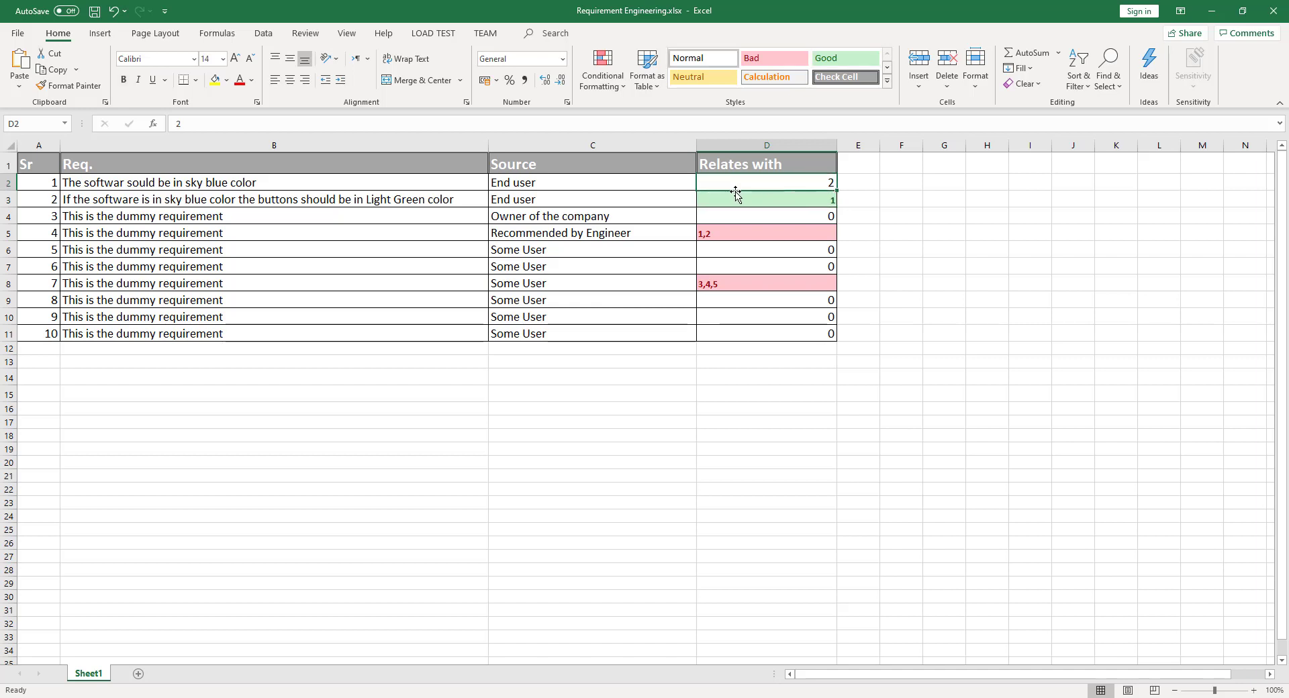
pyautogui.click(838, 62)
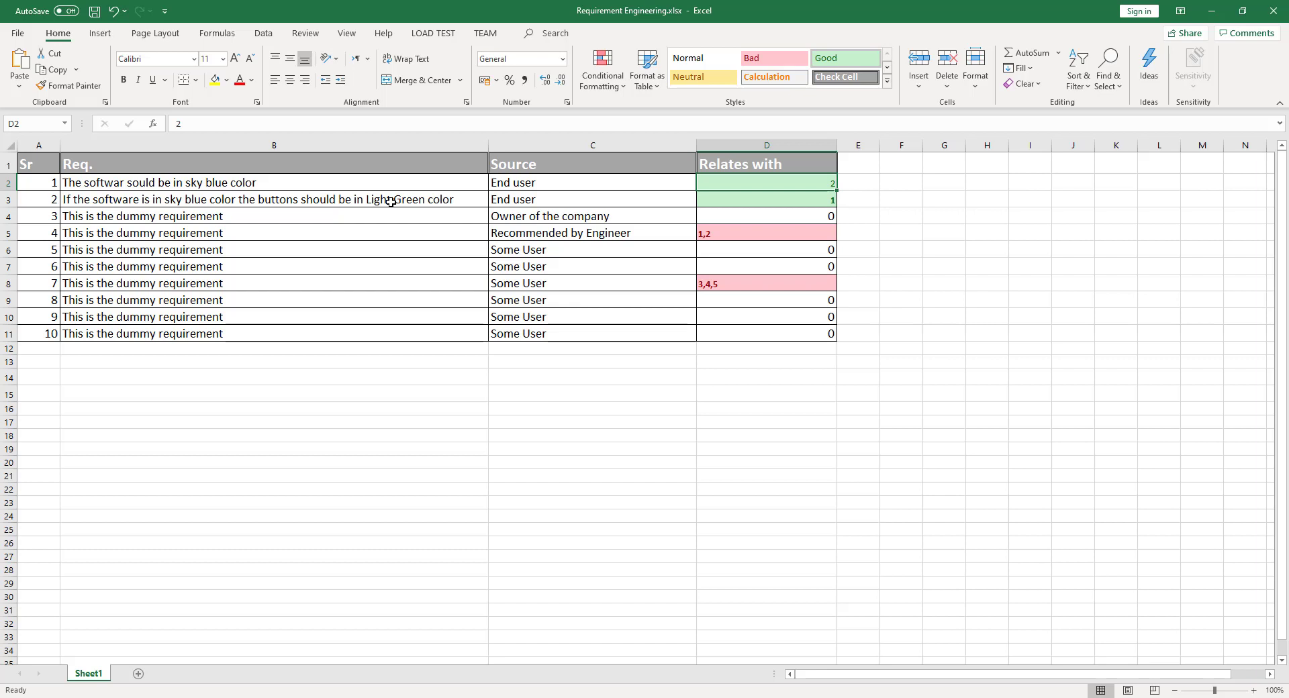
pyautogui.click(656, 237)
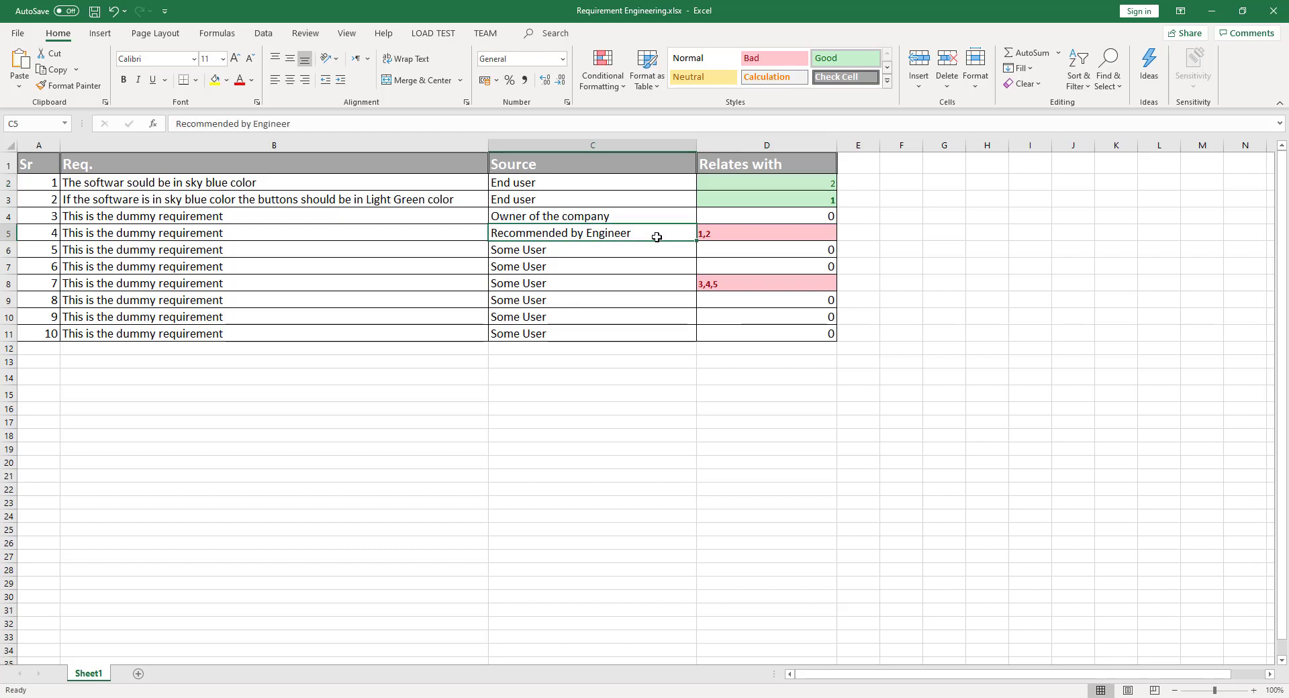
pyautogui.click(700, 285)
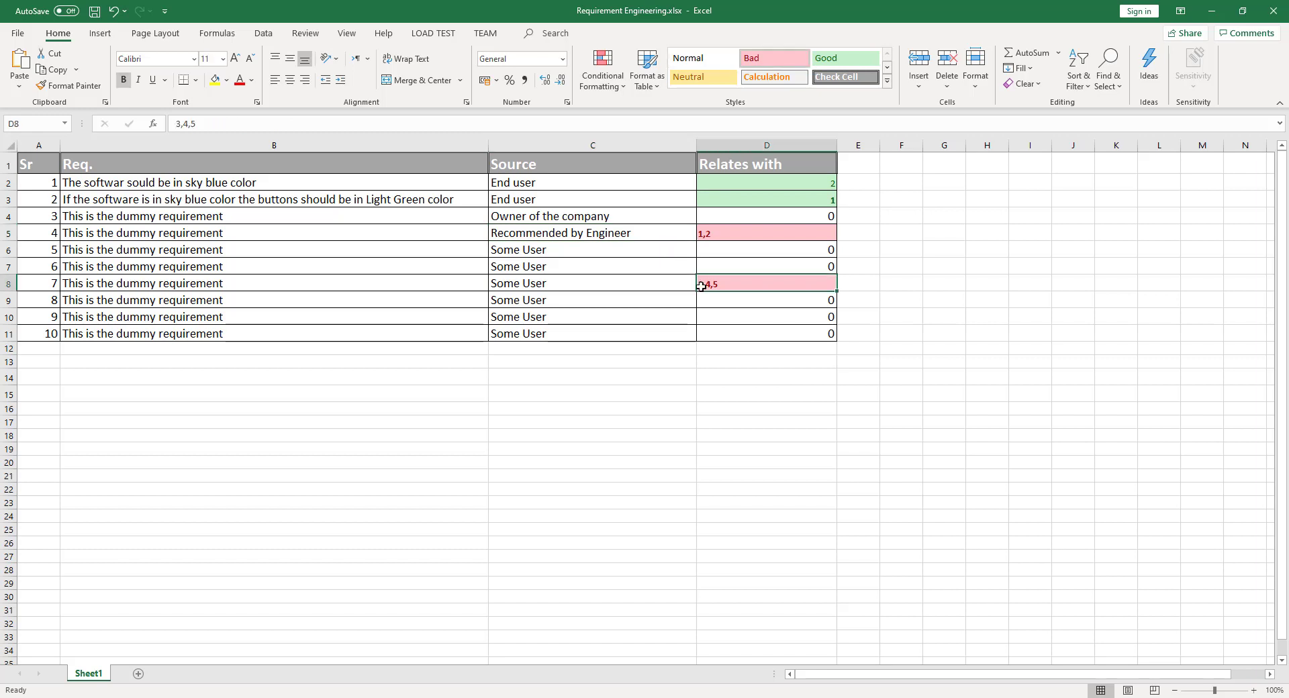
pyautogui.click(726, 239)
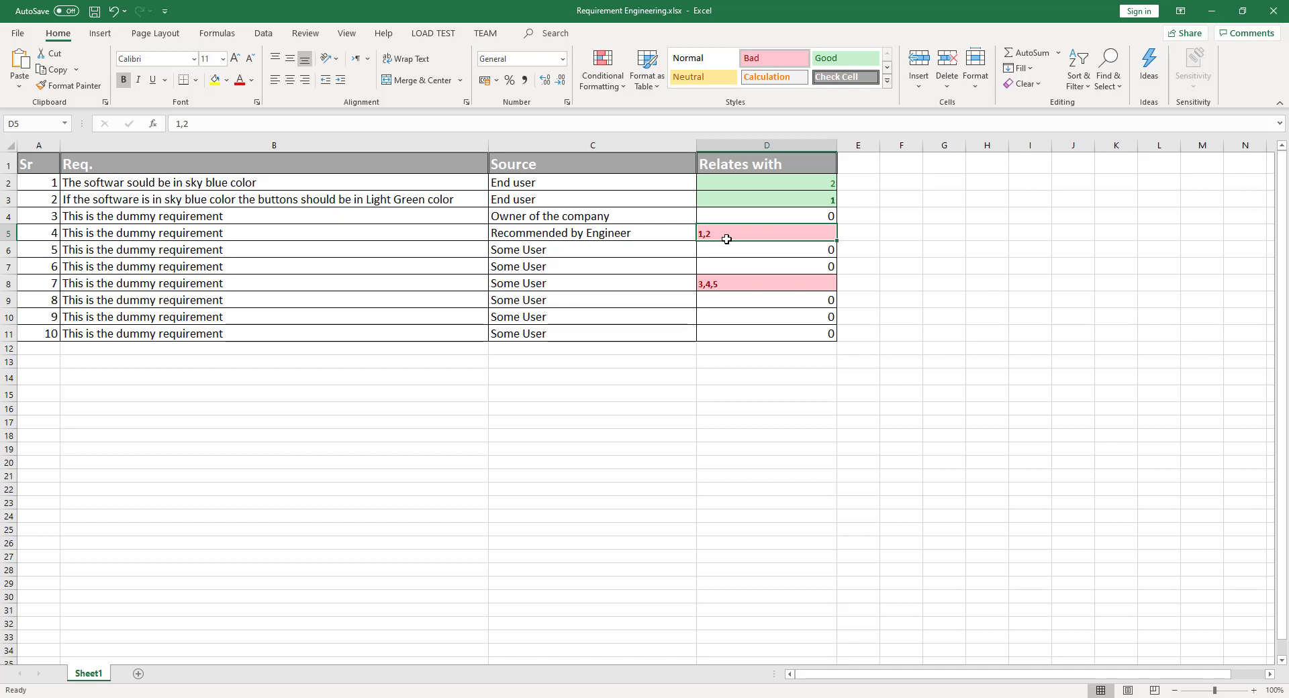
pyautogui.click(753, 282)
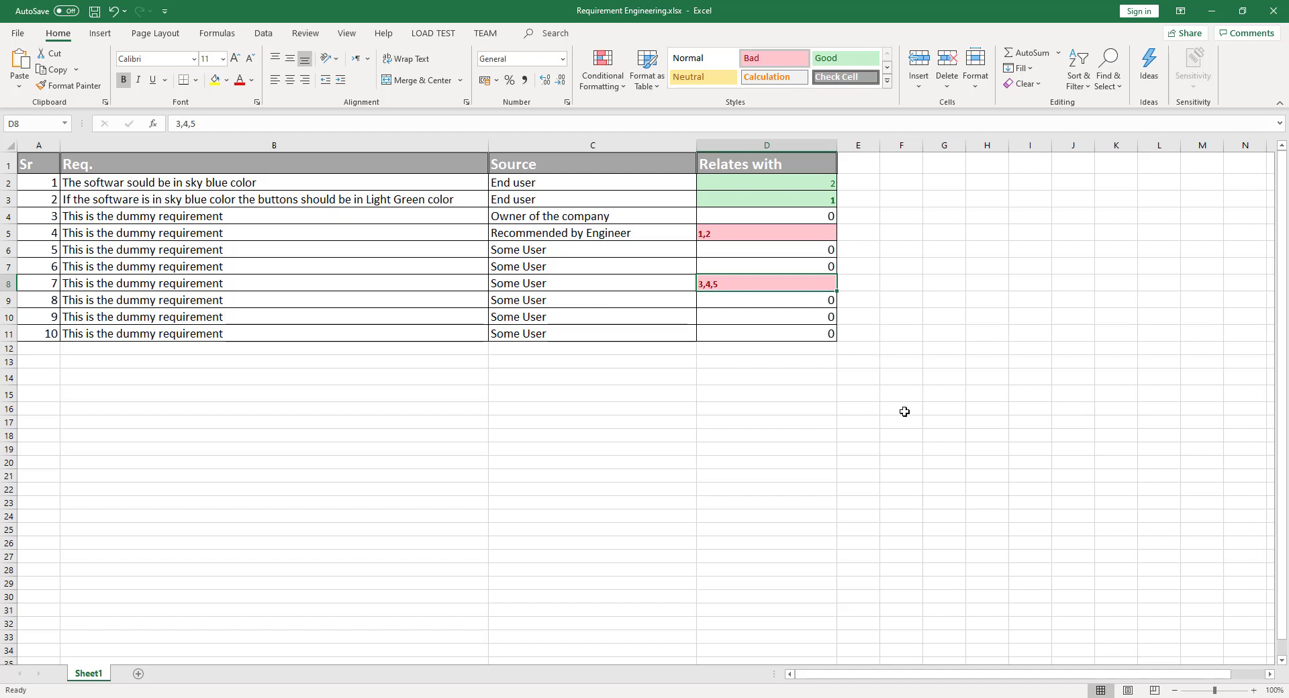
# Step: Switch to the browser and examine the Notion homepage, including its download options and the team wiki, projects and notes previews
pyautogui.click(145, 392)
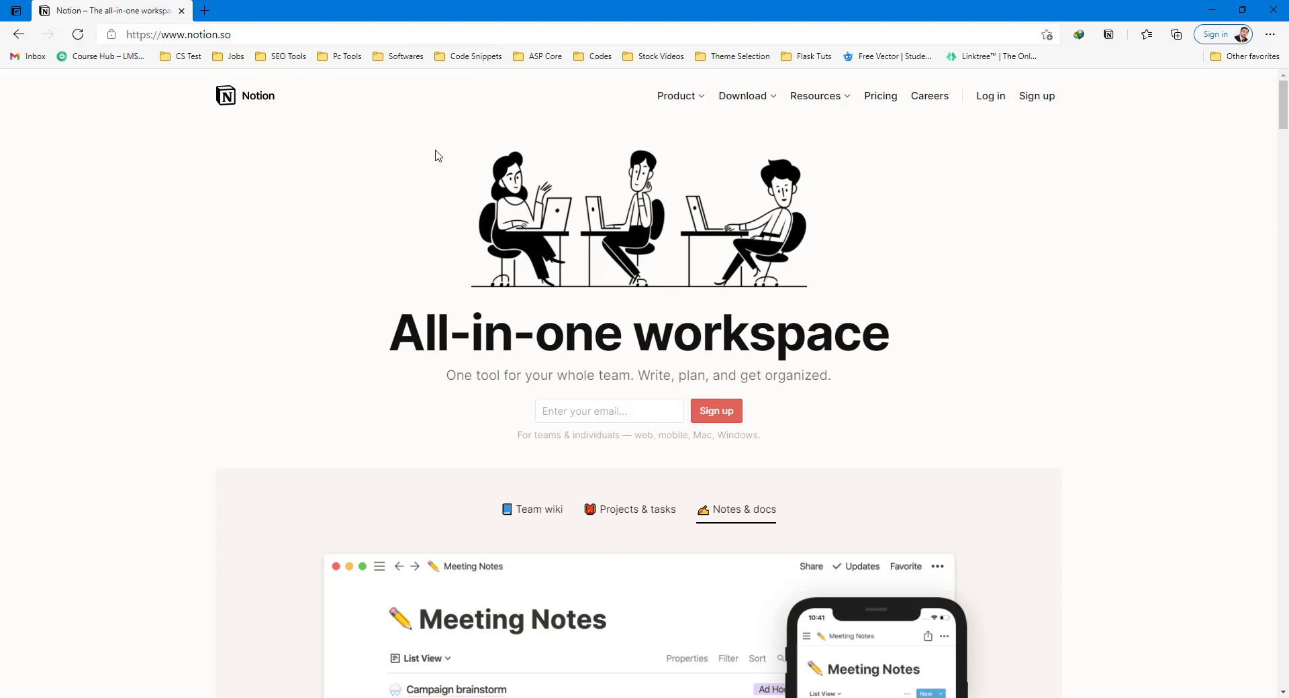
pyautogui.click(282, 33)
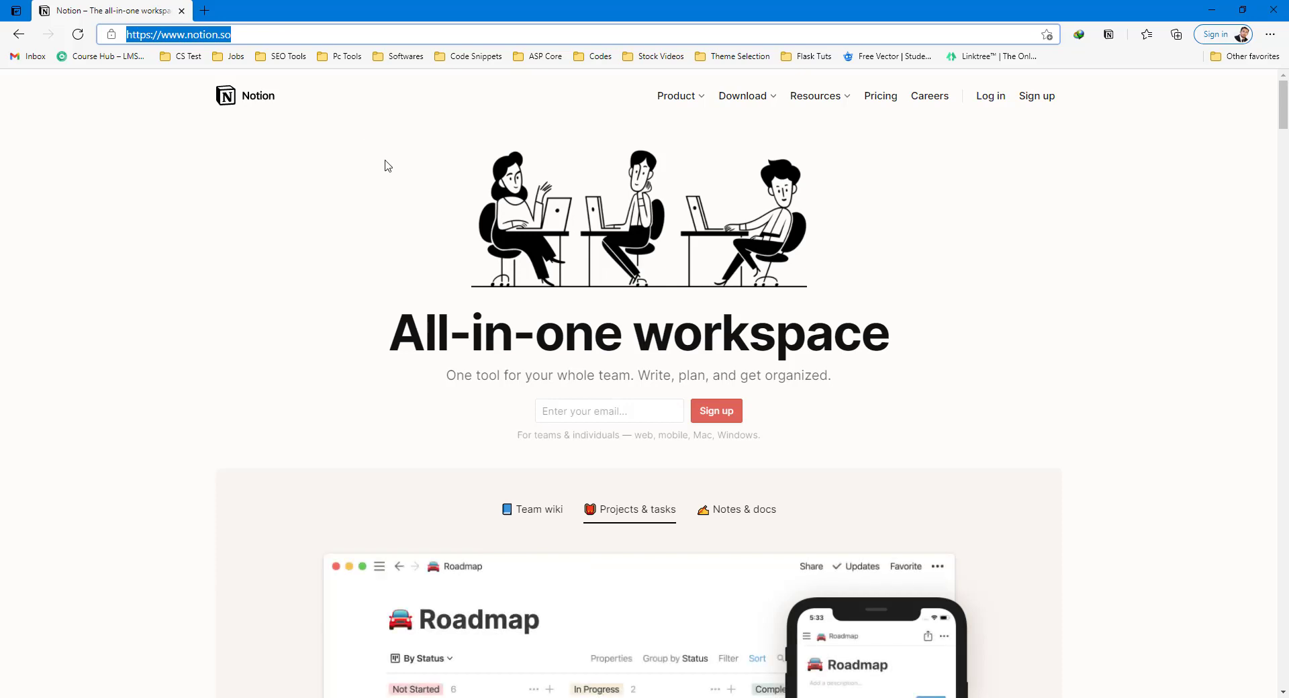
pyautogui.moveTo(761, 101)
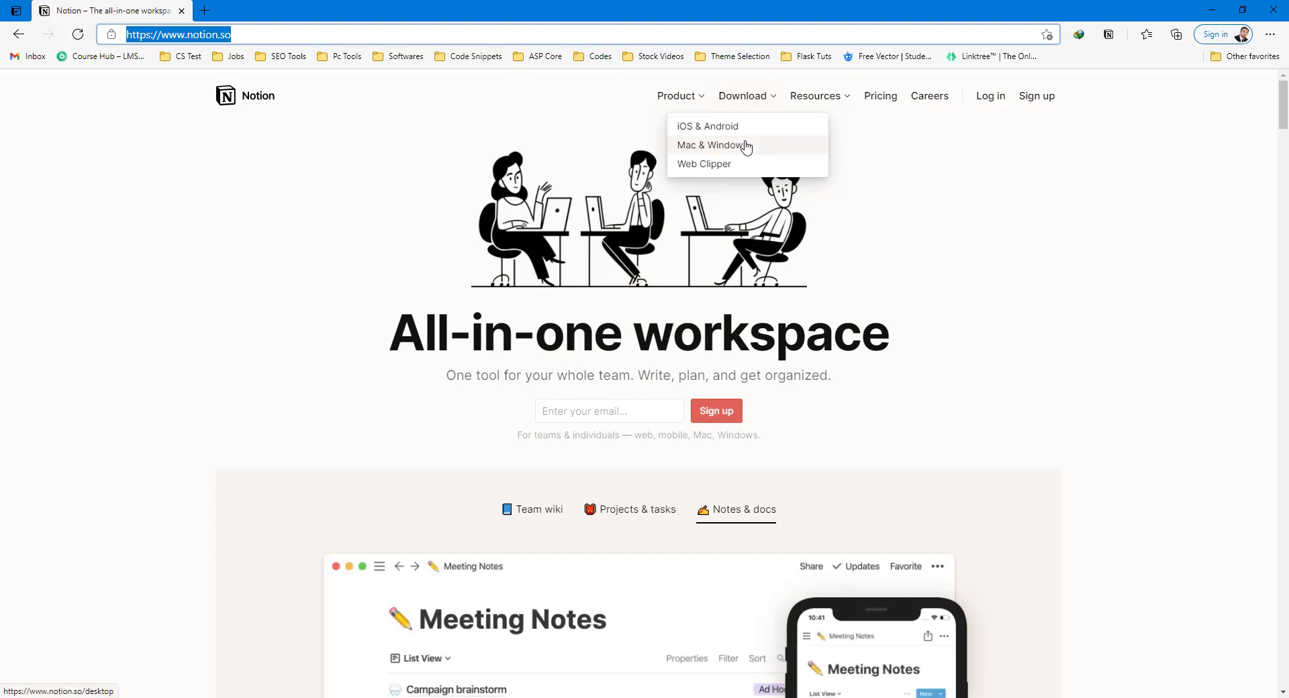
pyautogui.scroll(-1, 826, 195)
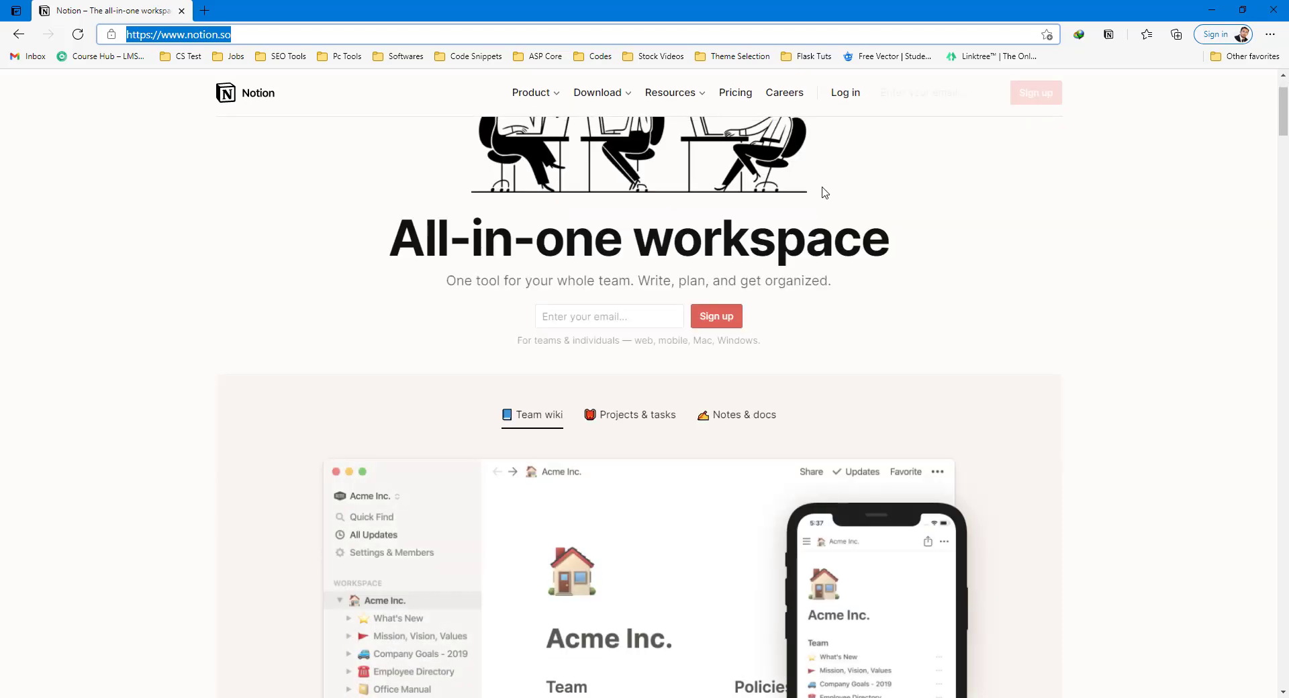
pyautogui.scroll(1, 832, 186)
pyautogui.scroll(-5, 842, 192)
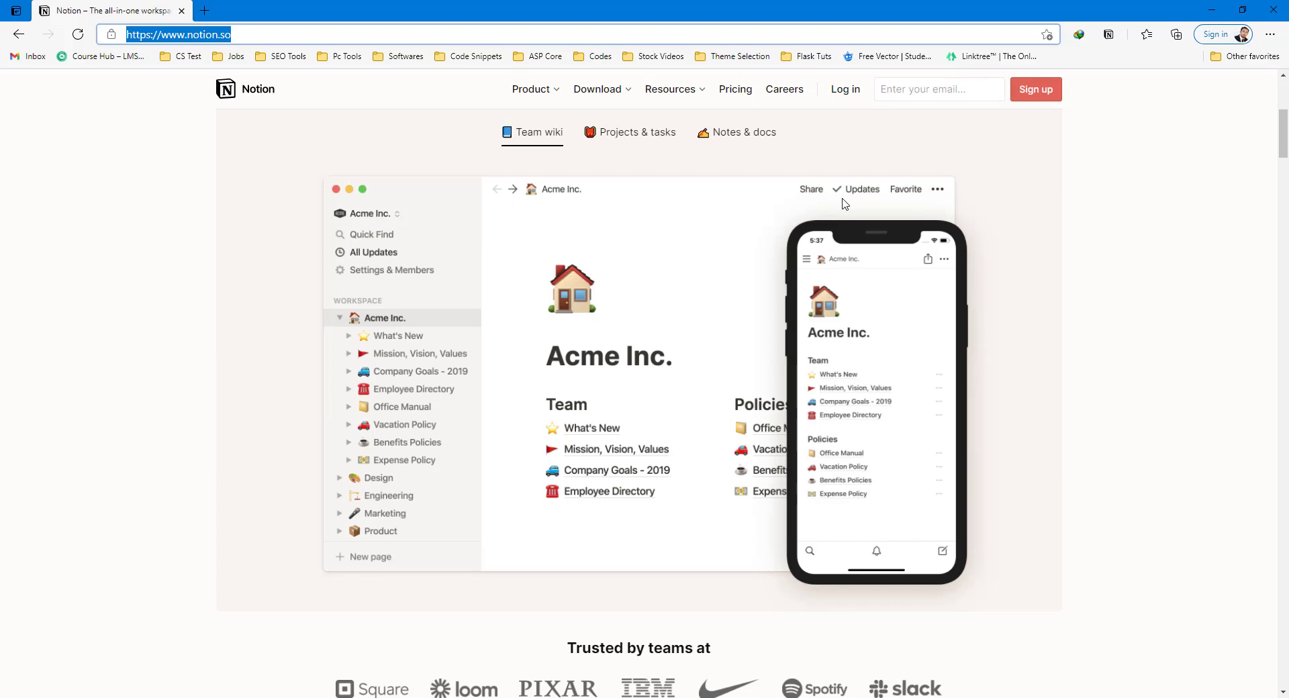
pyautogui.scroll(3, 746, 235)
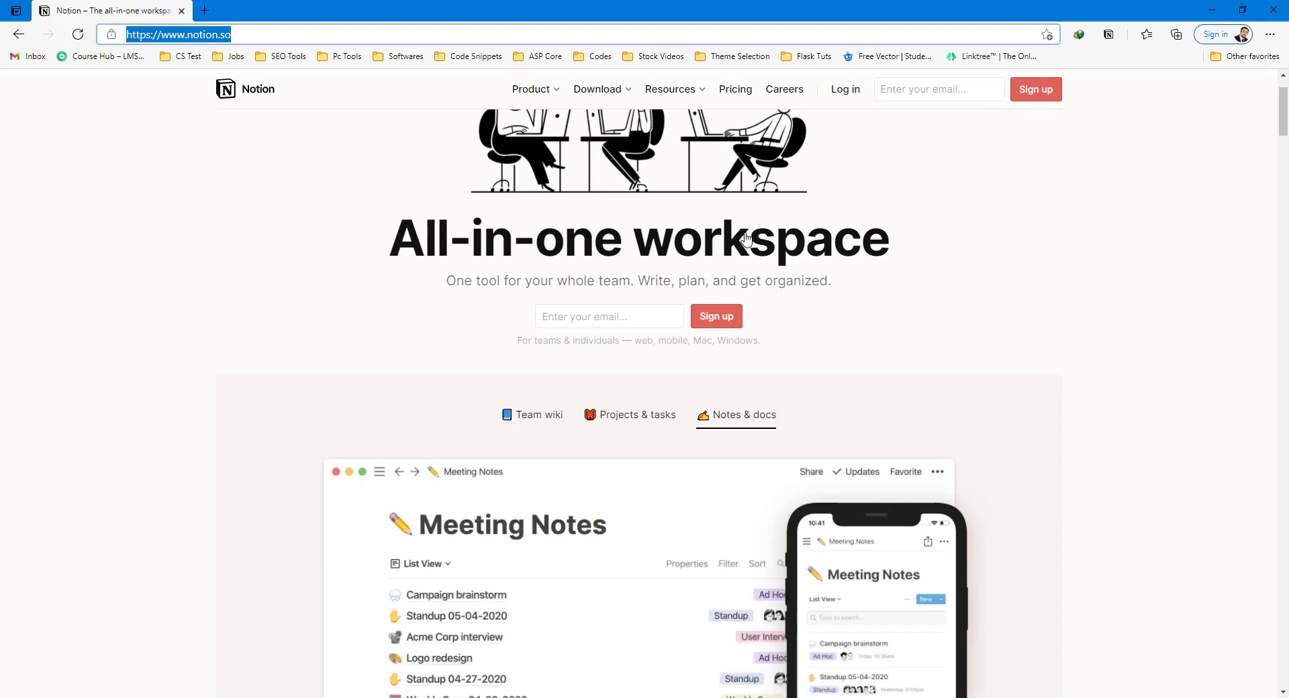
pyautogui.scroll(-3, 661, 235)
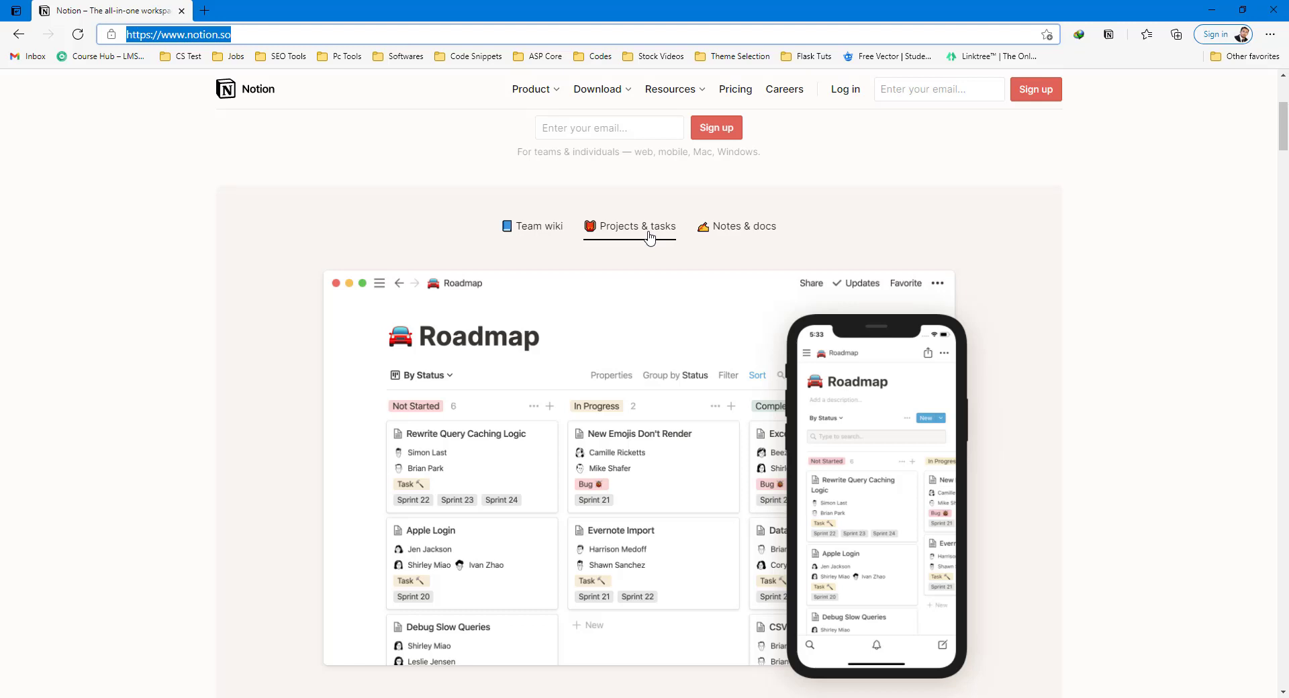
pyautogui.scroll(-1, 649, 235)
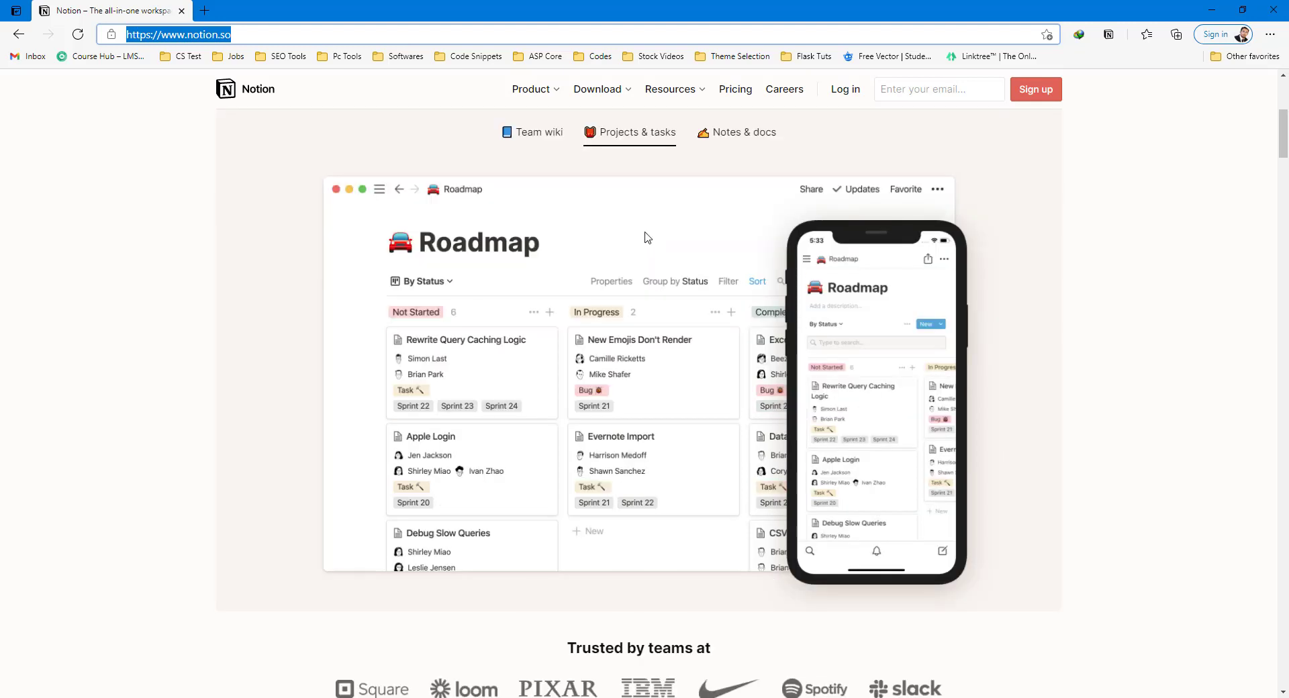
pyautogui.scroll(1, 648, 237)
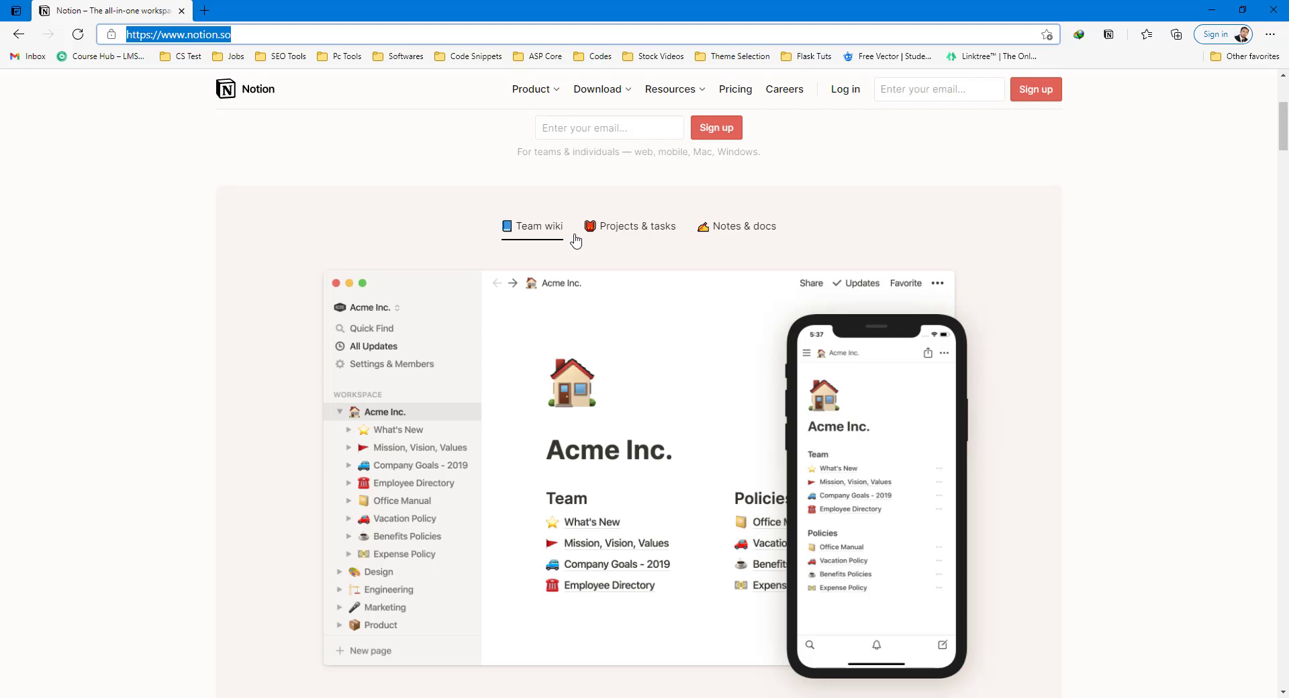
# Step: Examine Notion's Projects & tasks roadmap preview, the Meeting Notes preview and the overview of uses for each team
pyautogui.click(614, 228)
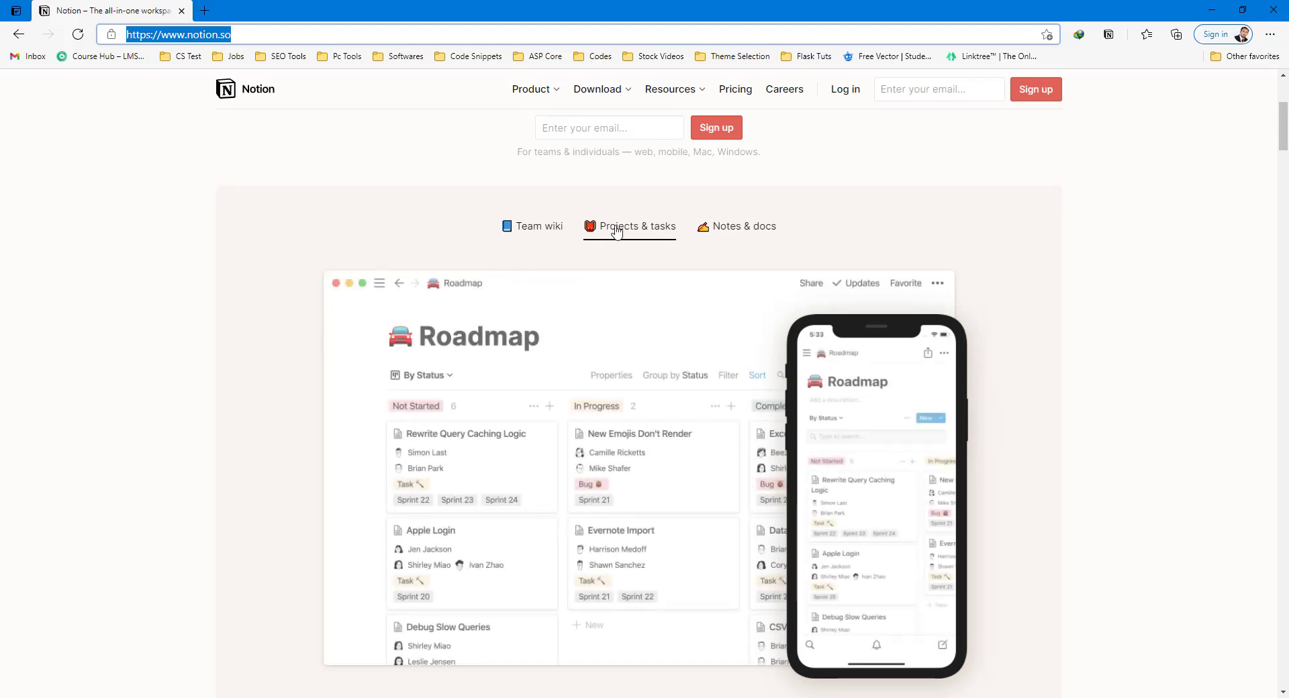
pyautogui.scroll(-4, 607, 232)
pyautogui.scroll(-1, 609, 234)
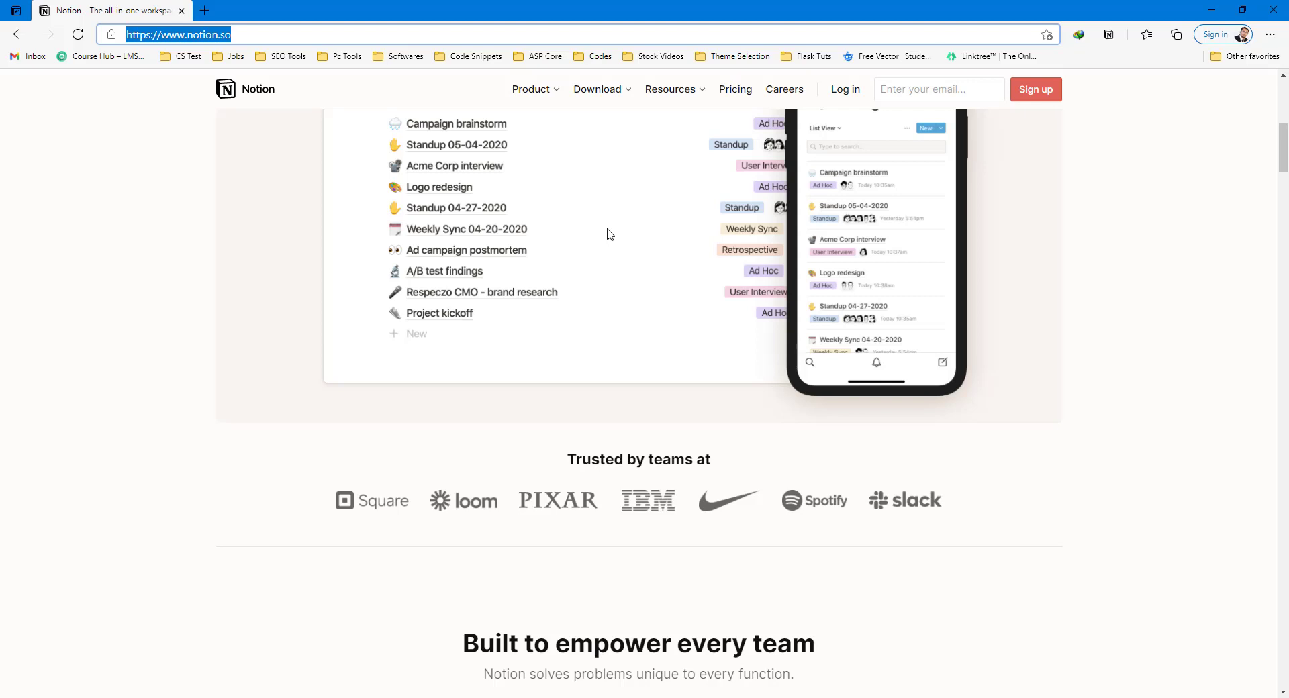
pyautogui.scroll(1, 585, 235)
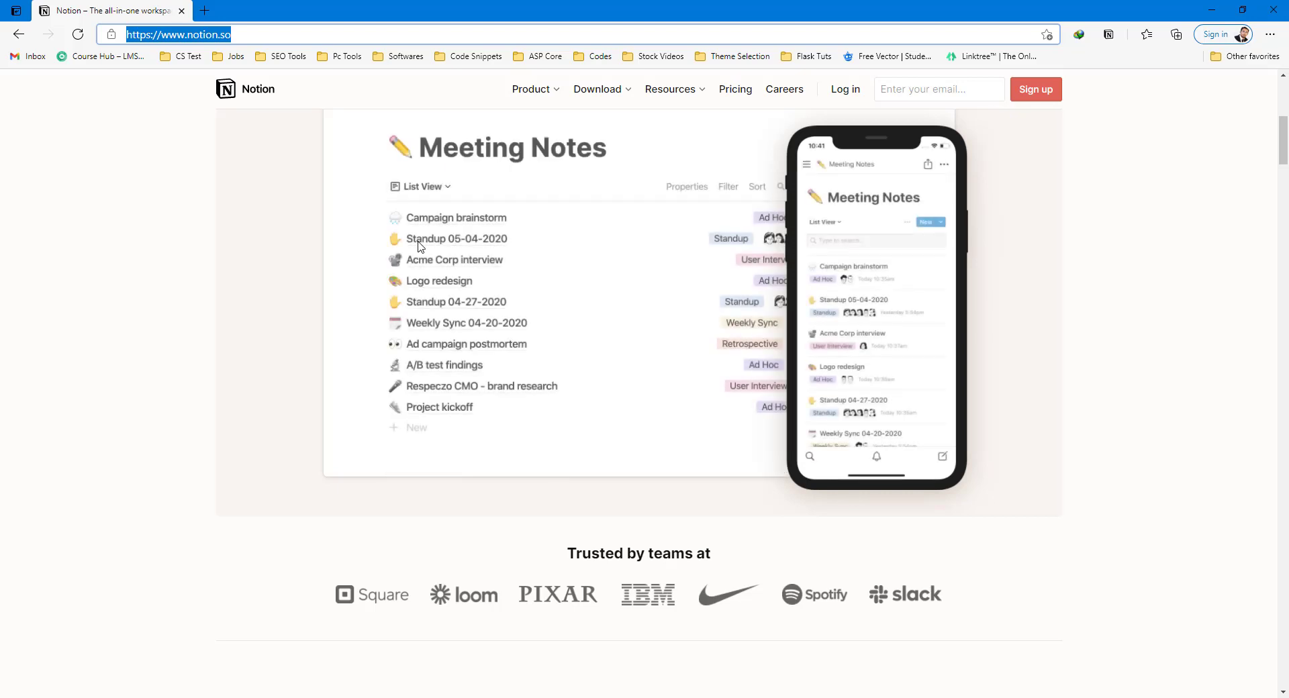
pyautogui.scroll(-3, 513, 246)
pyautogui.scroll(-4, 512, 246)
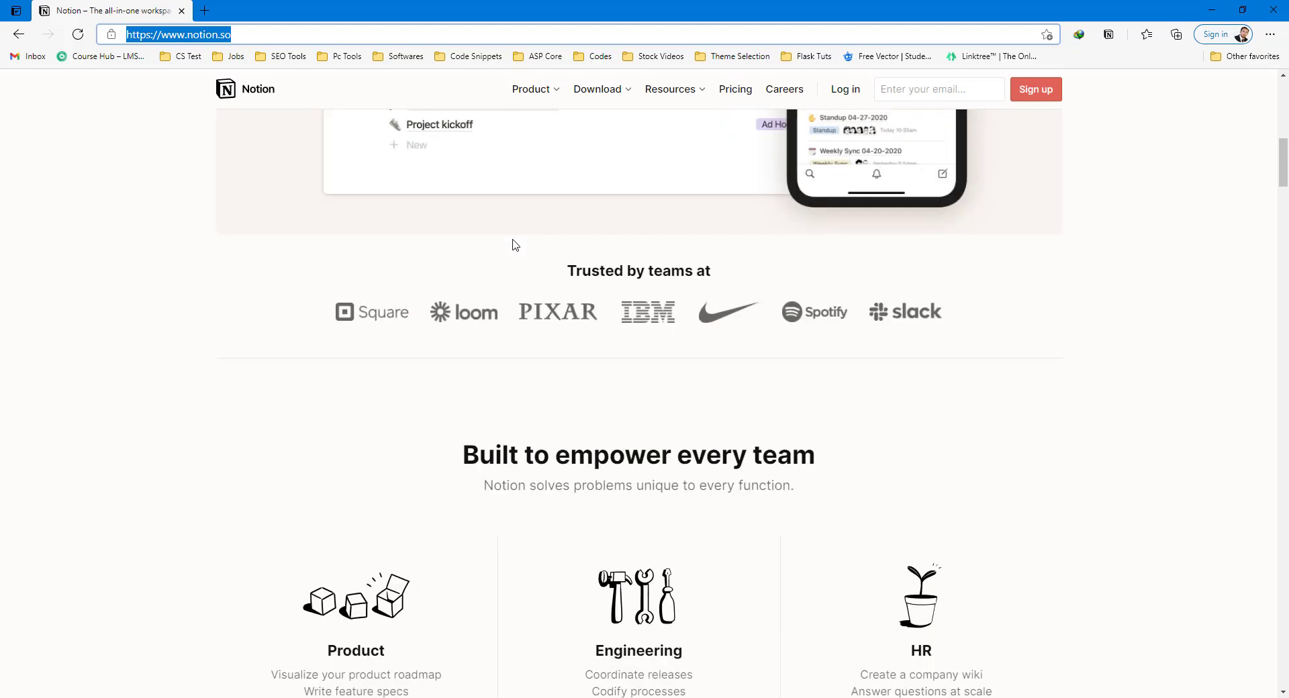
pyautogui.scroll(-1, 512, 245)
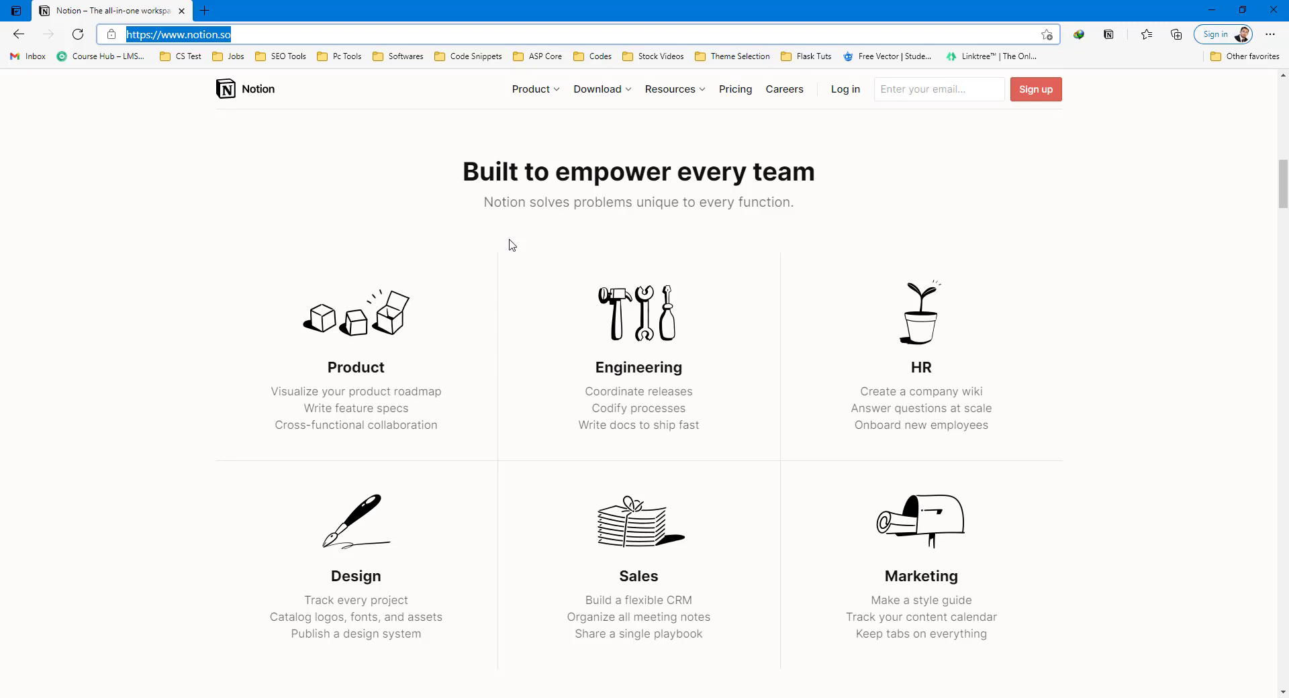
# Step: Examine the homepage's detailed sections on the team wiki, the Projects & tasks Kanban board and the meeting notes list
pyautogui.scroll(-10, 693, 353)
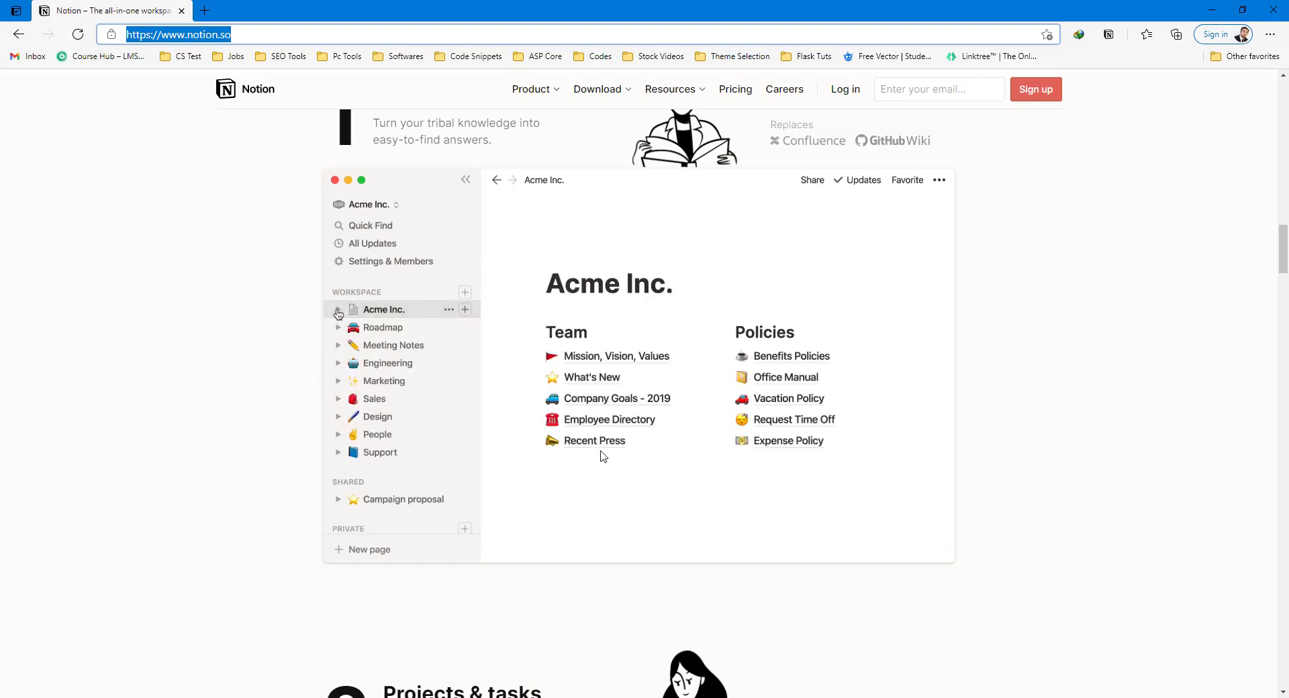
pyautogui.scroll(-5, 600, 453)
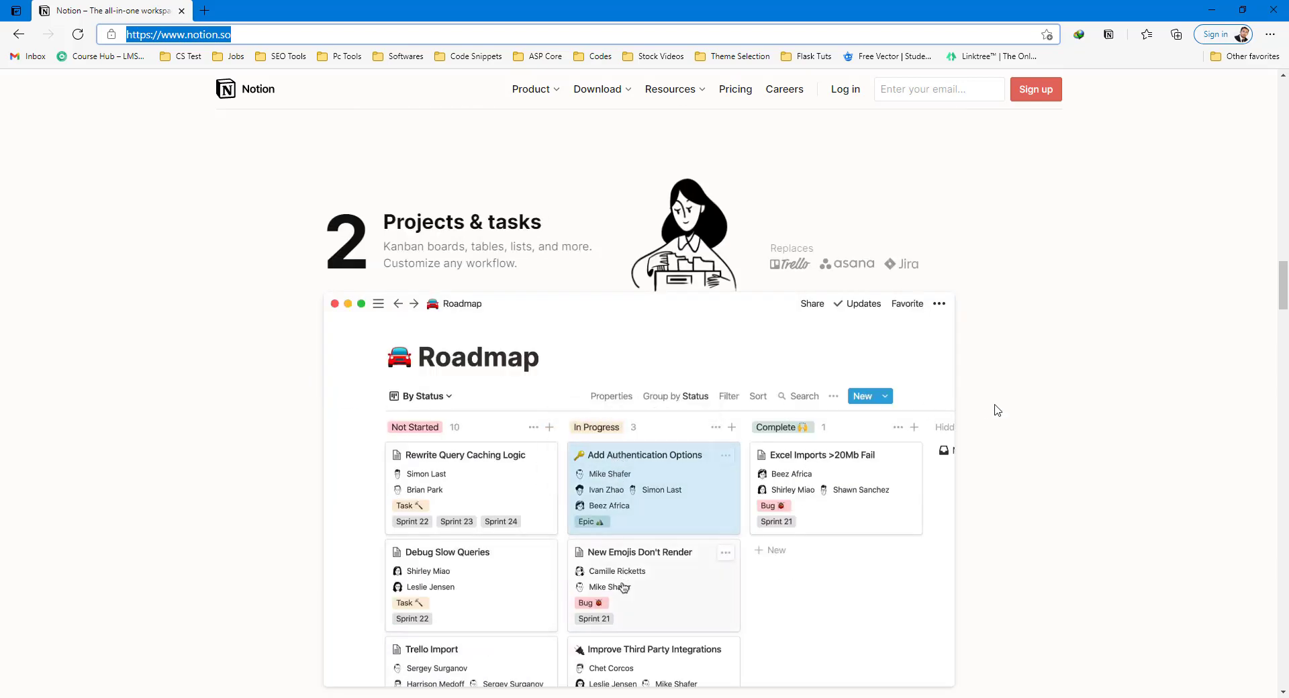
pyautogui.scroll(-3, 998, 410)
pyautogui.scroll(2, 997, 410)
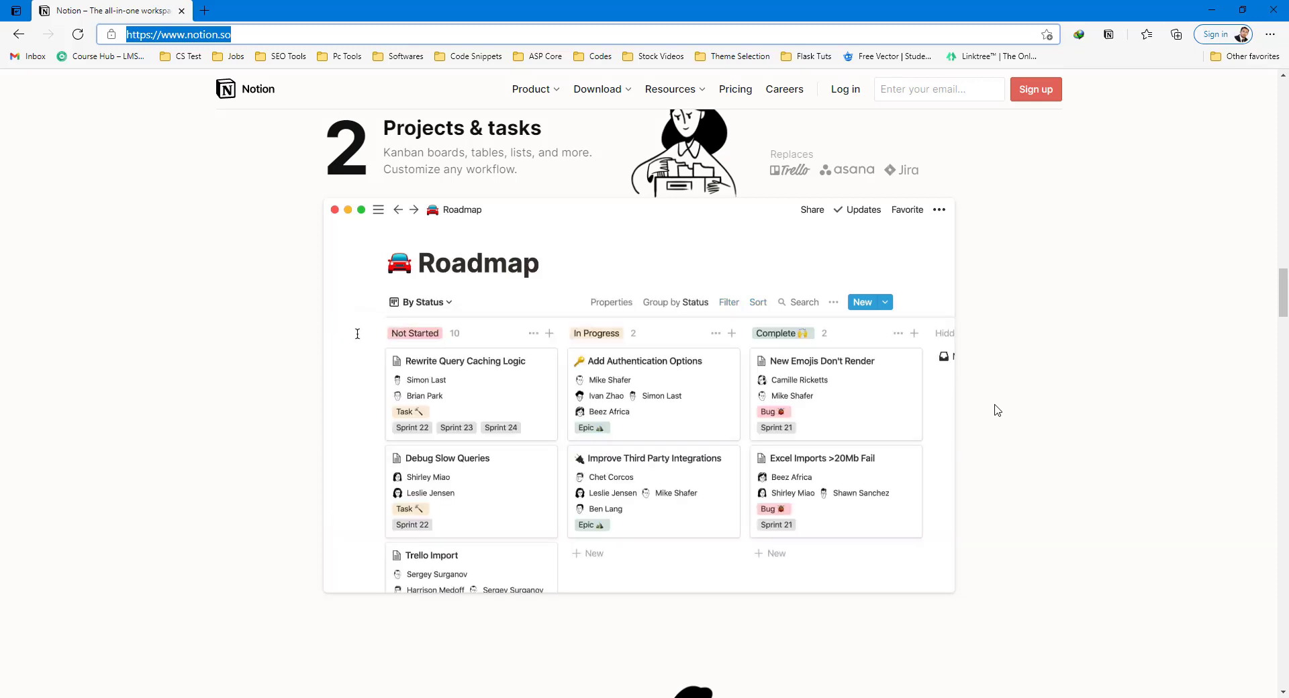
pyautogui.scroll(-10, 880, 250)
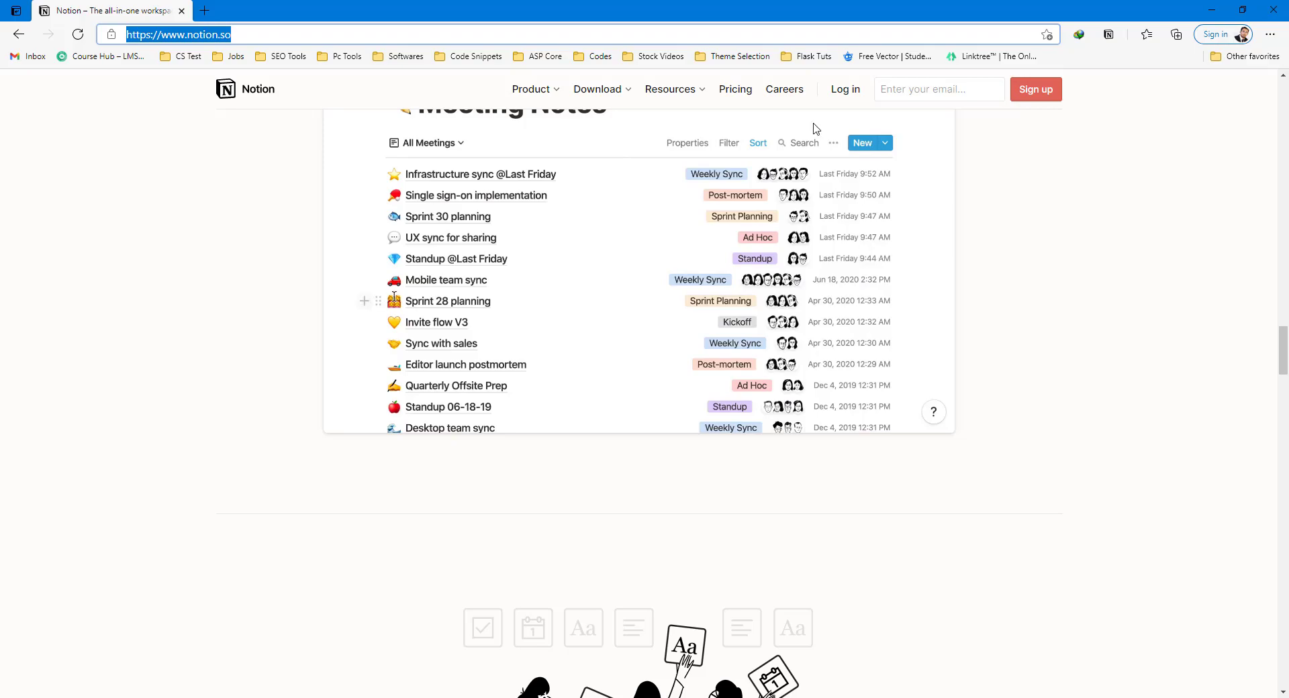
# Step: Minimize the browser, switch to the PowerPoint presentation and display slide 4 with the social media contact details
pyautogui.click(1211, 10)
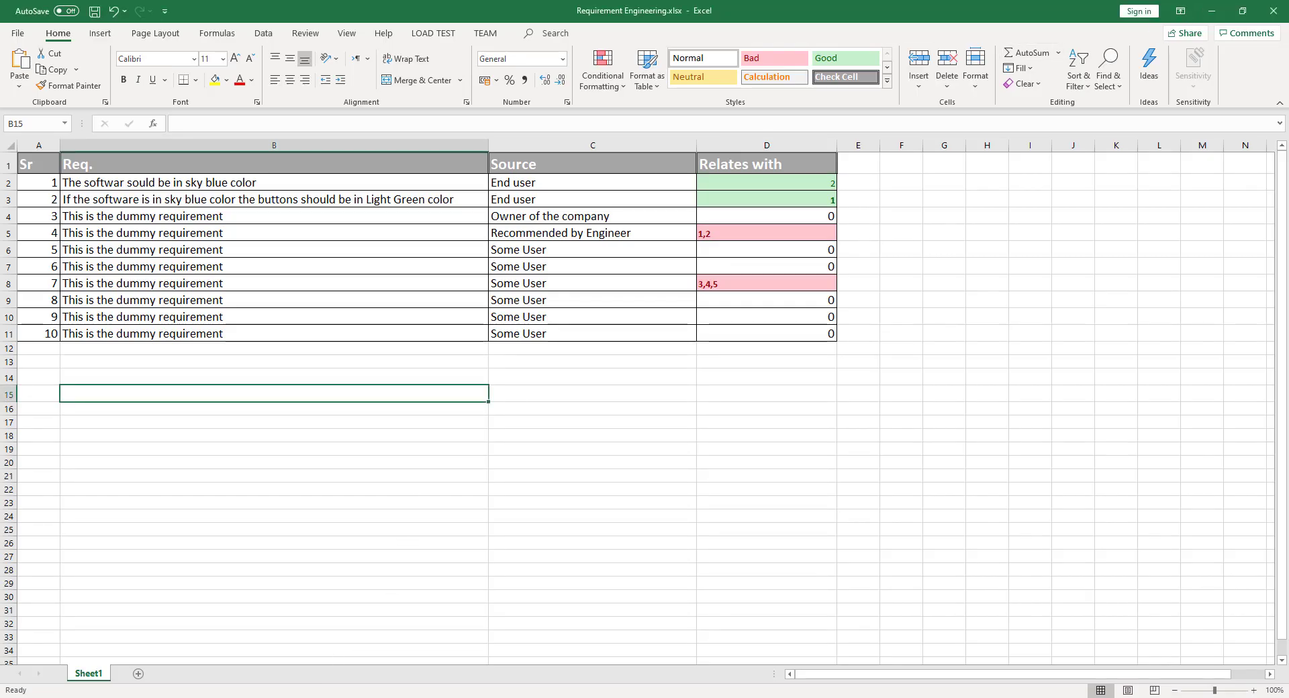
pyautogui.hotkey('alt', 'Tab')
pyautogui.click(79, 478)
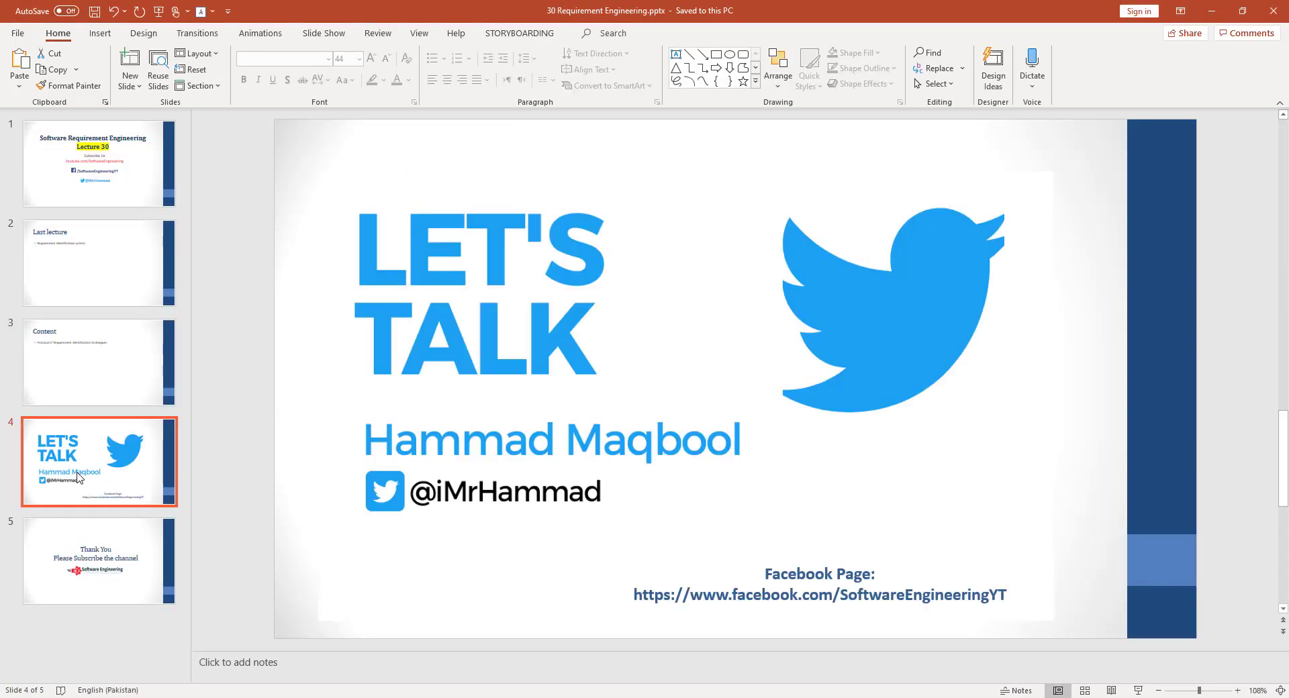